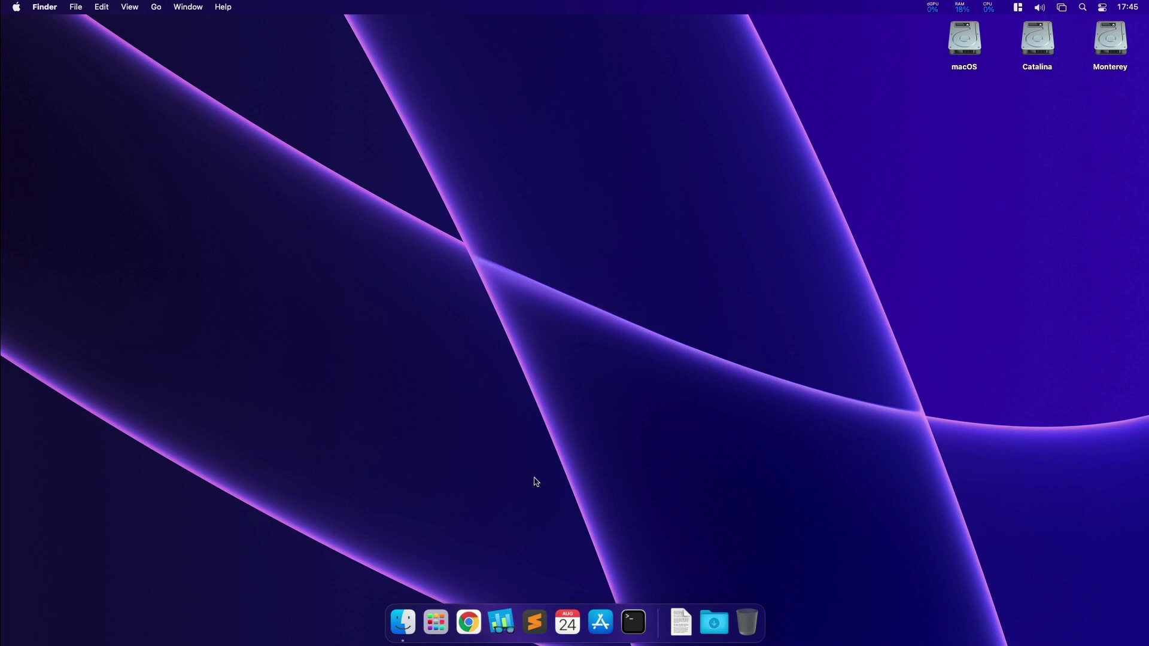
Search the web in Chrome for "restrictevents kext" and open the acidanthera/RestrictEvents GitHub repository
left_click(469, 623)
type("restrictevents ")
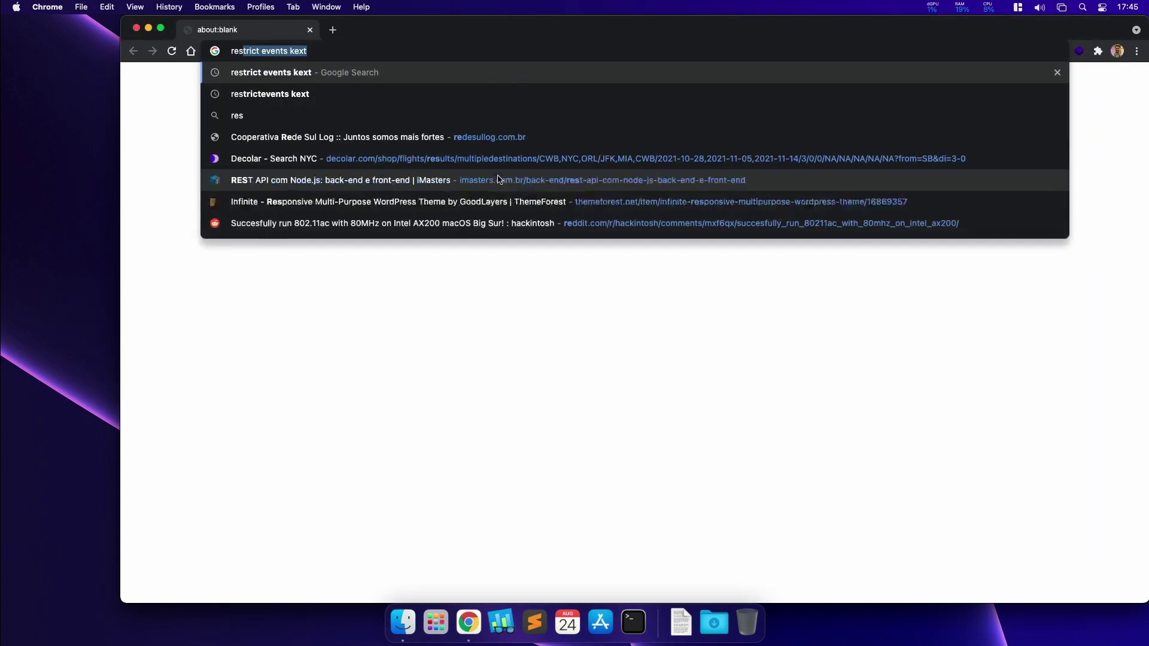
type("kext")
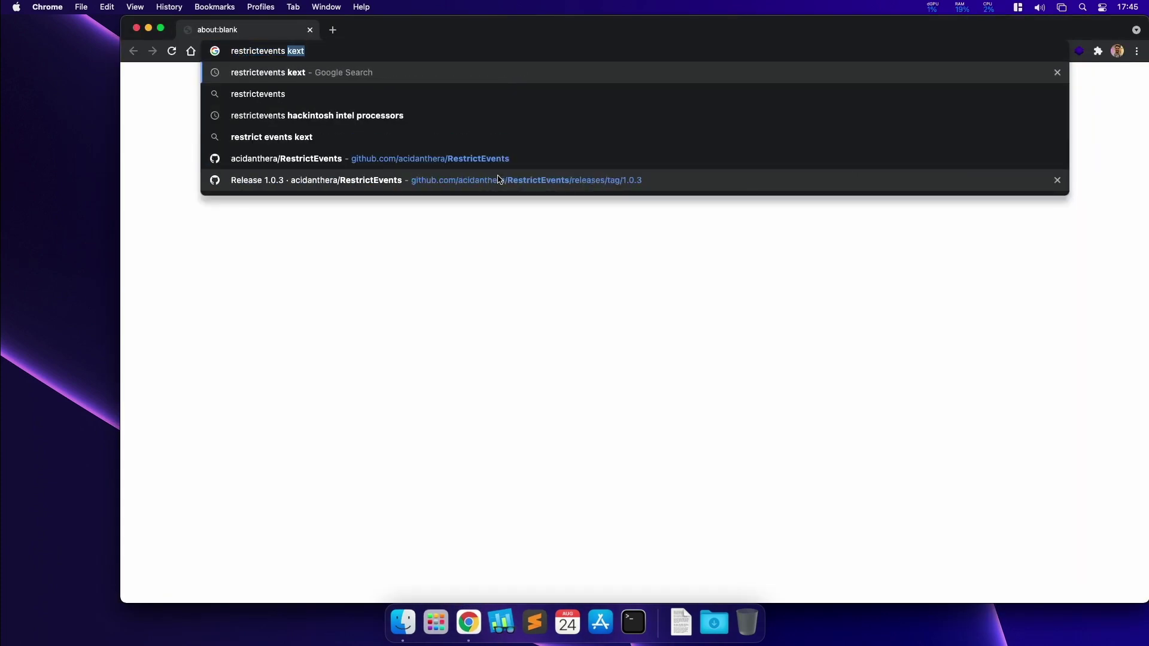
key("Return")
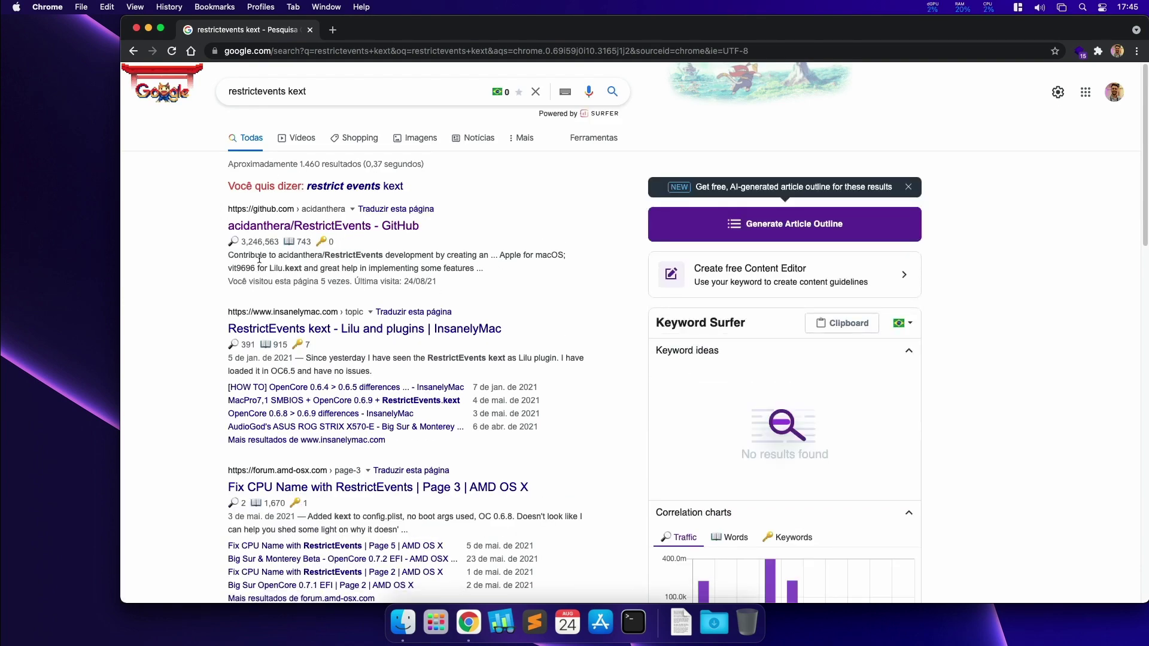
left_click(365, 228)
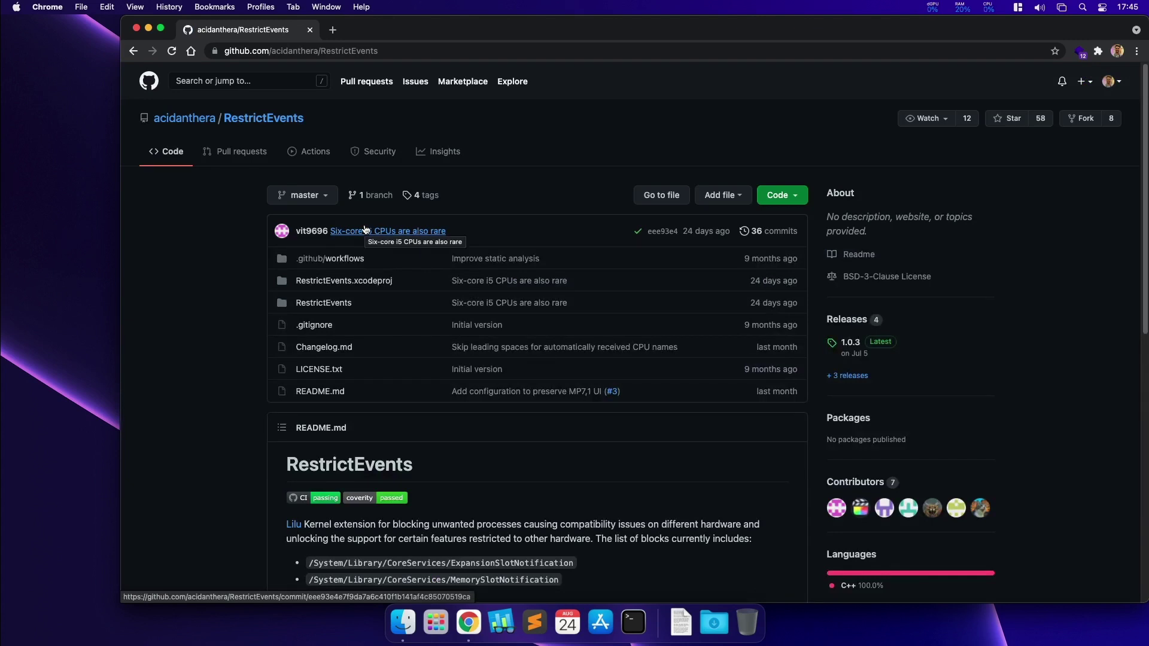
Examine the RestrictEvents README, covering its boot arguments and the listed MacBookAir, MacPro7,1 and CPU brand string patches
scroll(281, 392, "down", 10)
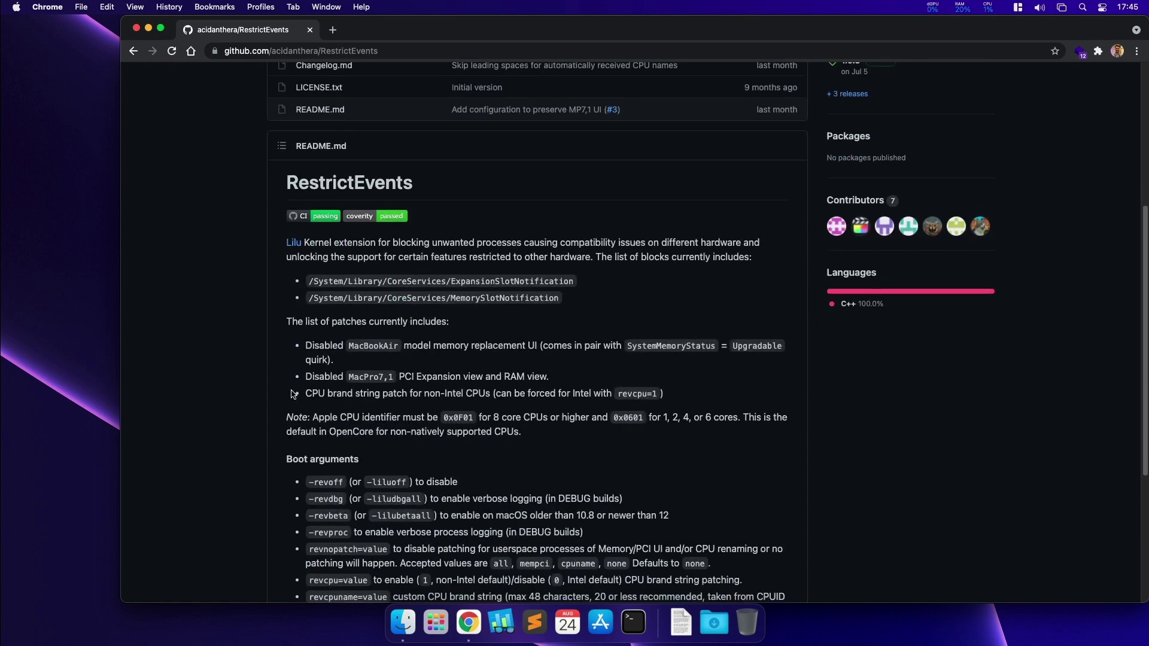
scroll(323, 376, "down", 8)
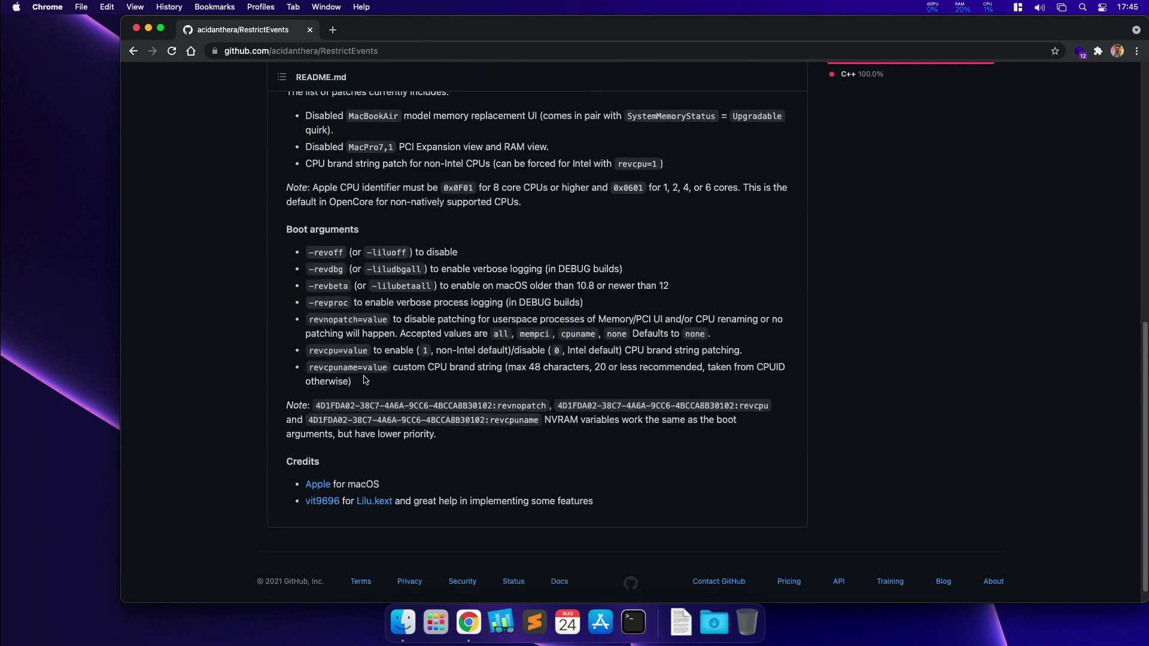
scroll(365, 381, "up", 6)
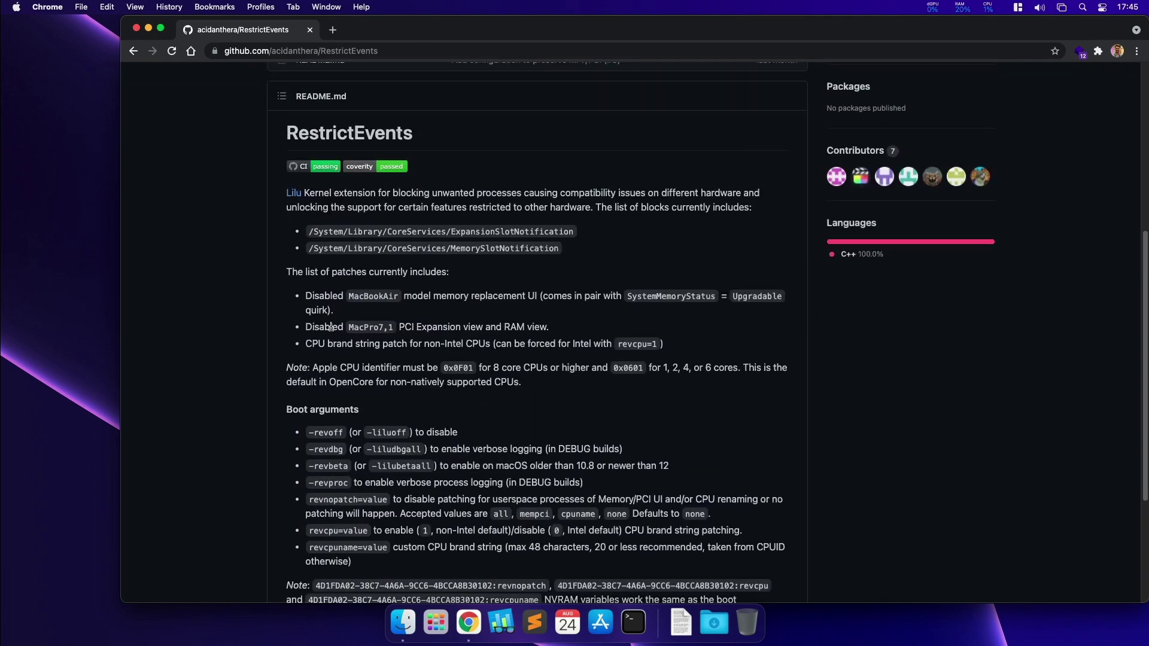
left_click_drag(296, 300, 669, 344)
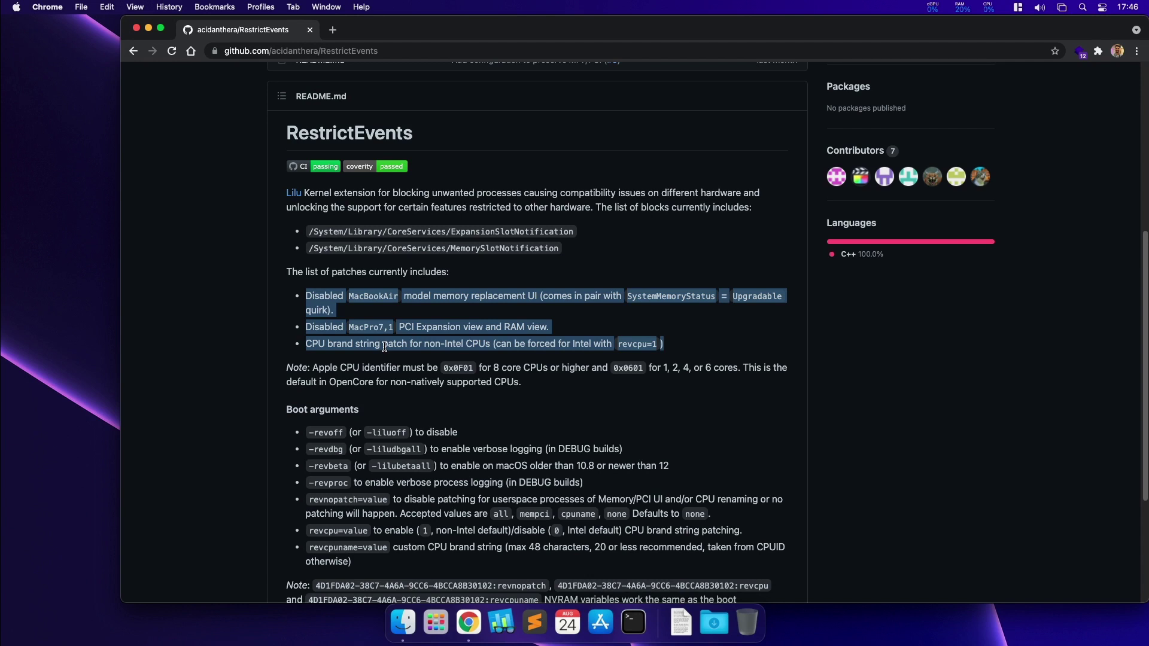
left_click(633, 344)
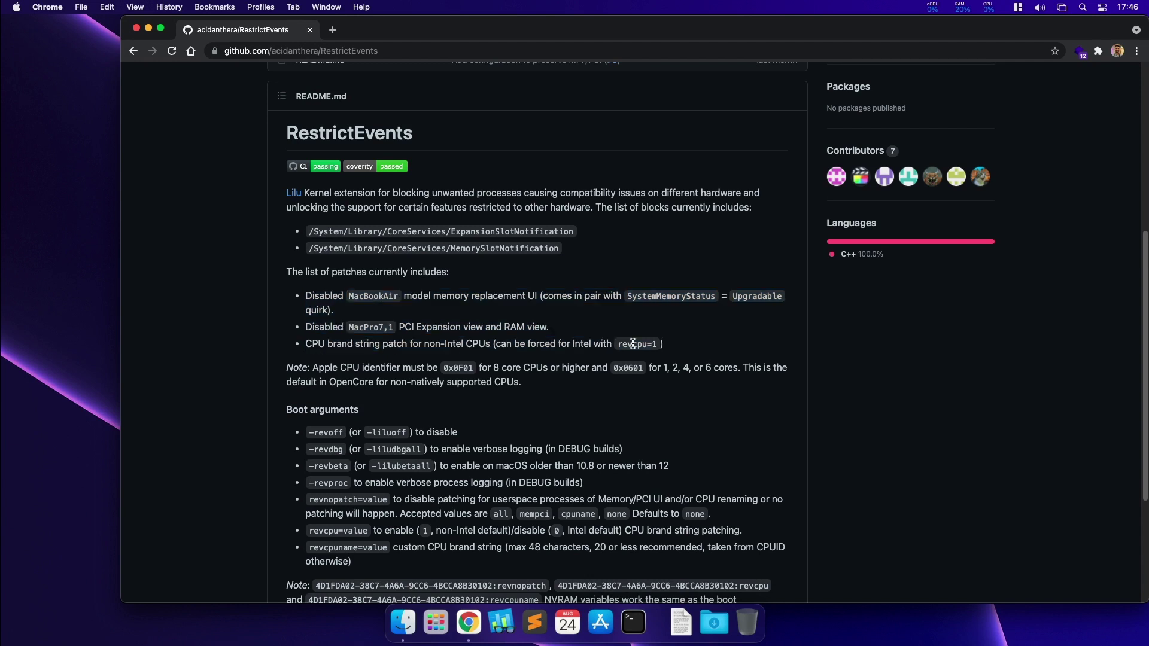
double_click(633, 344)
left_click_drag(306, 327, 550, 330)
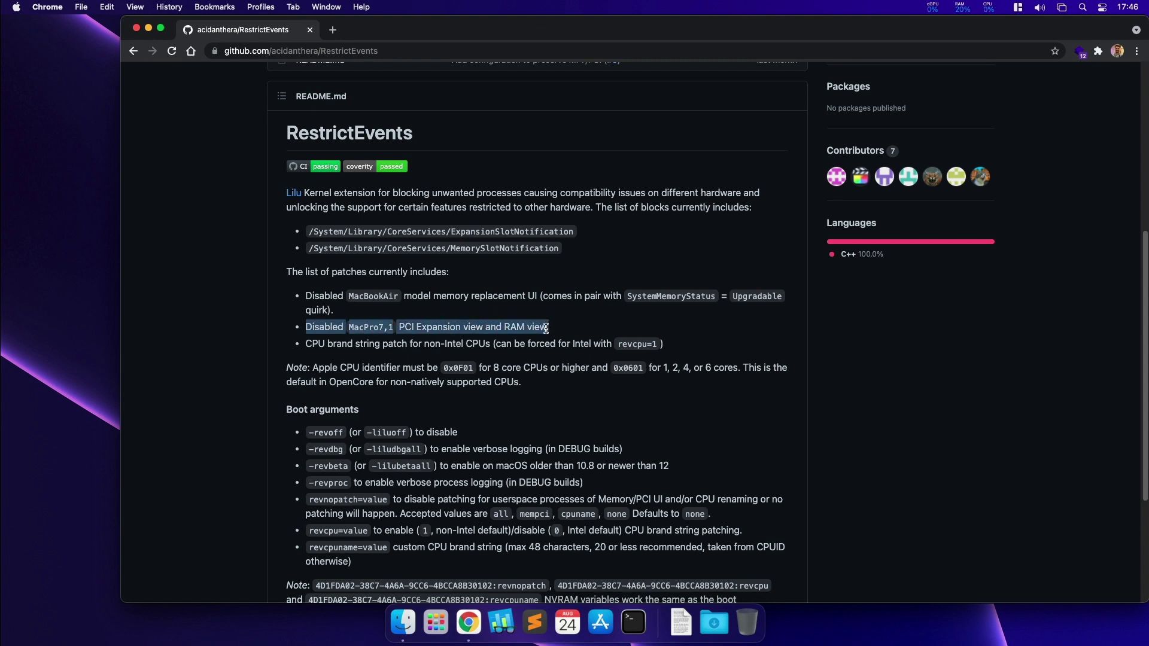
double_click(365, 327)
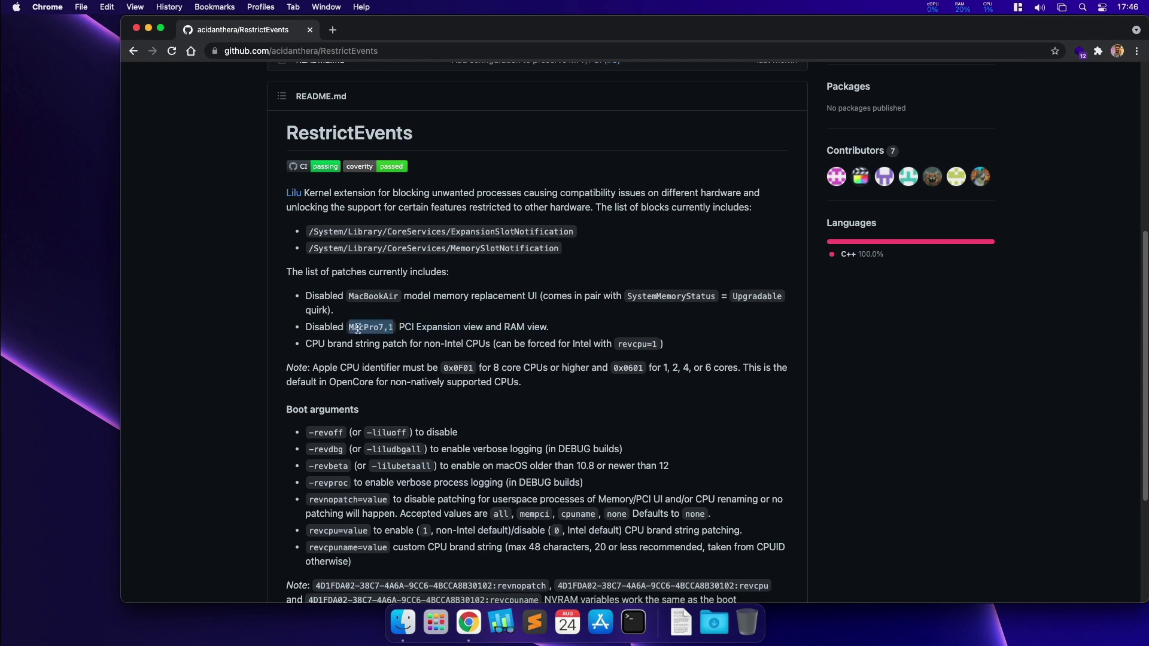
triple_click(354, 297)
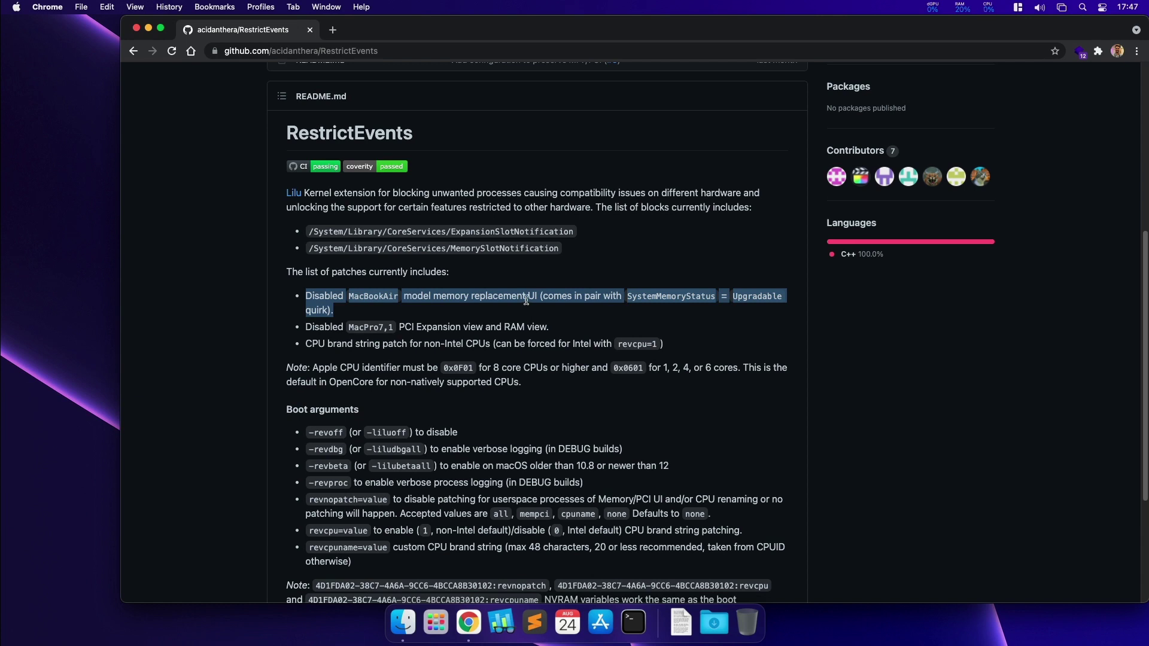
left_click(350, 317)
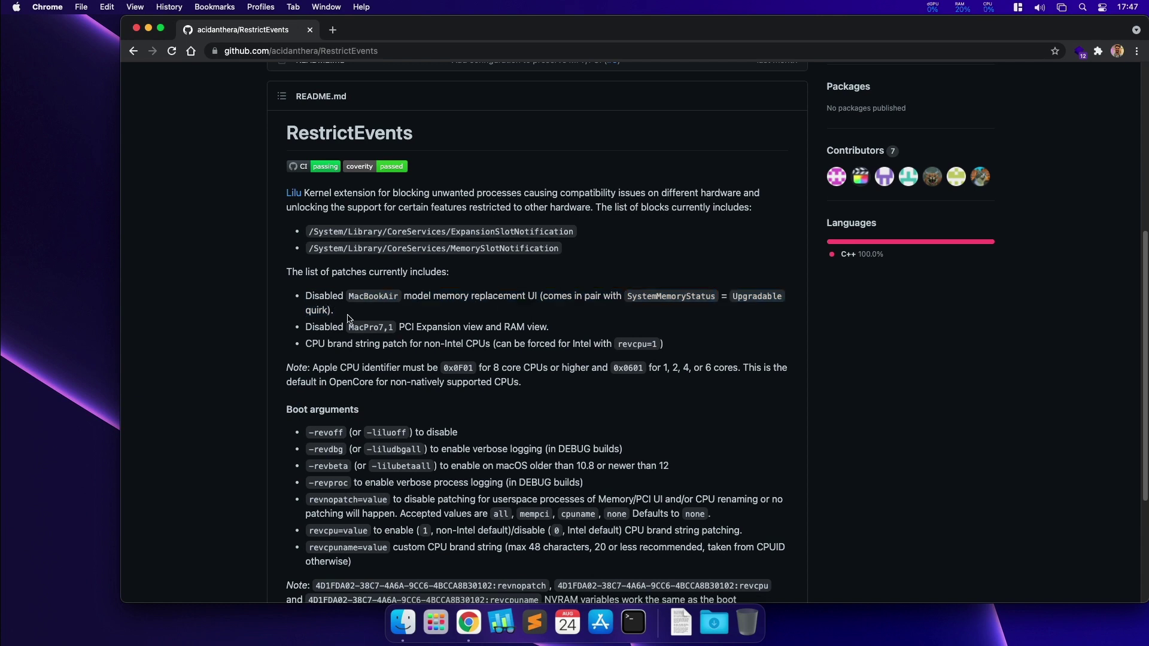
left_click_drag(338, 316, 307, 297)
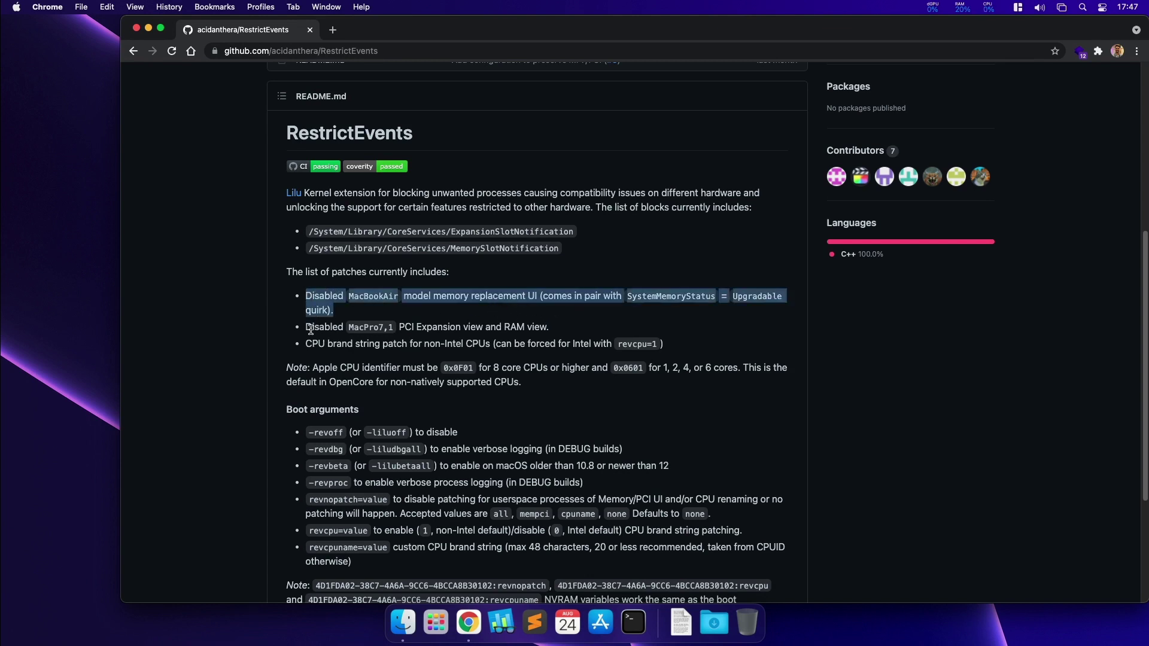
left_click_drag(306, 327, 541, 323)
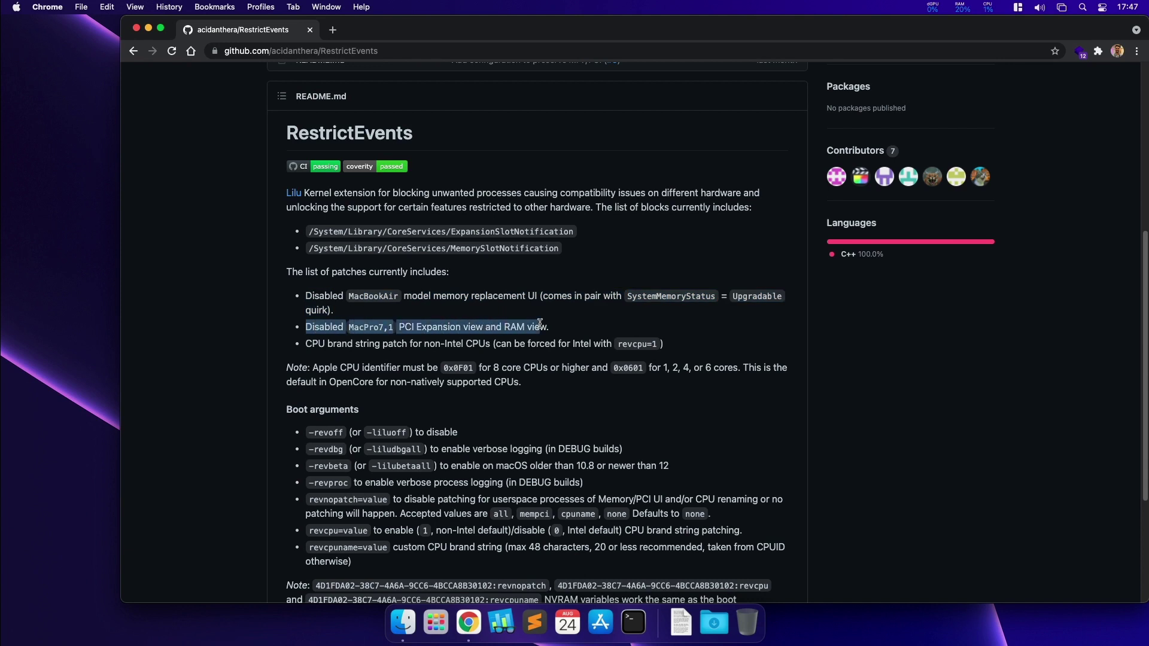
left_click_drag(307, 345, 523, 346)
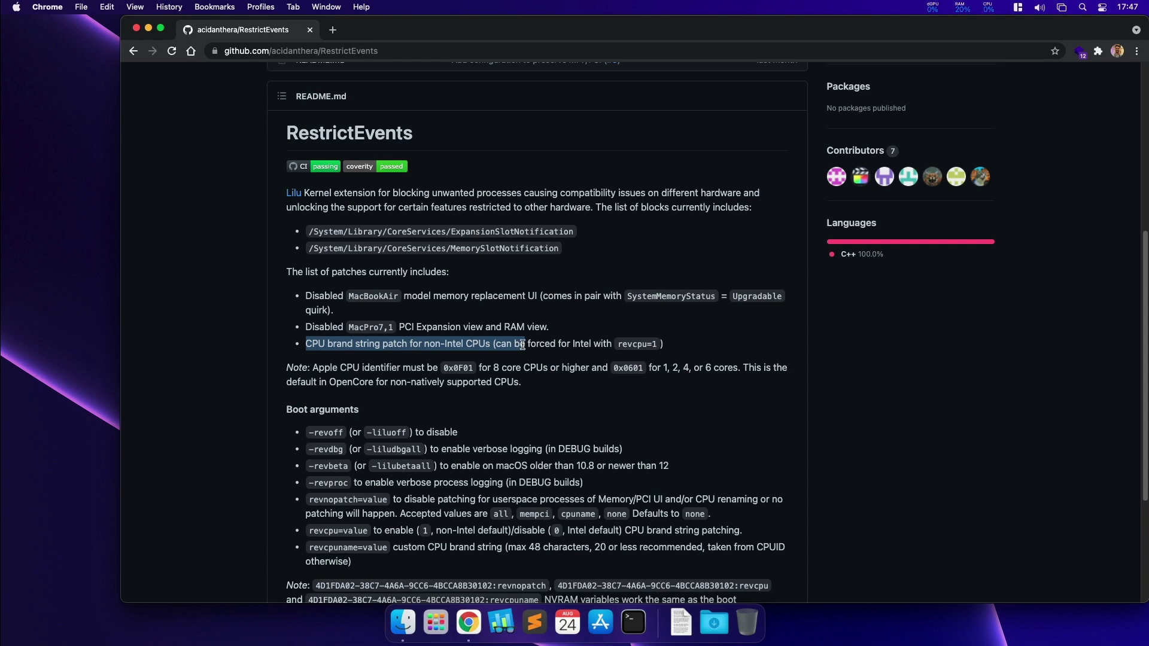
Download RestrictEvents-1.0.3-RELEASE.zip from the repository's latest release, 1.0.3
scroll(523, 346, "up", 5)
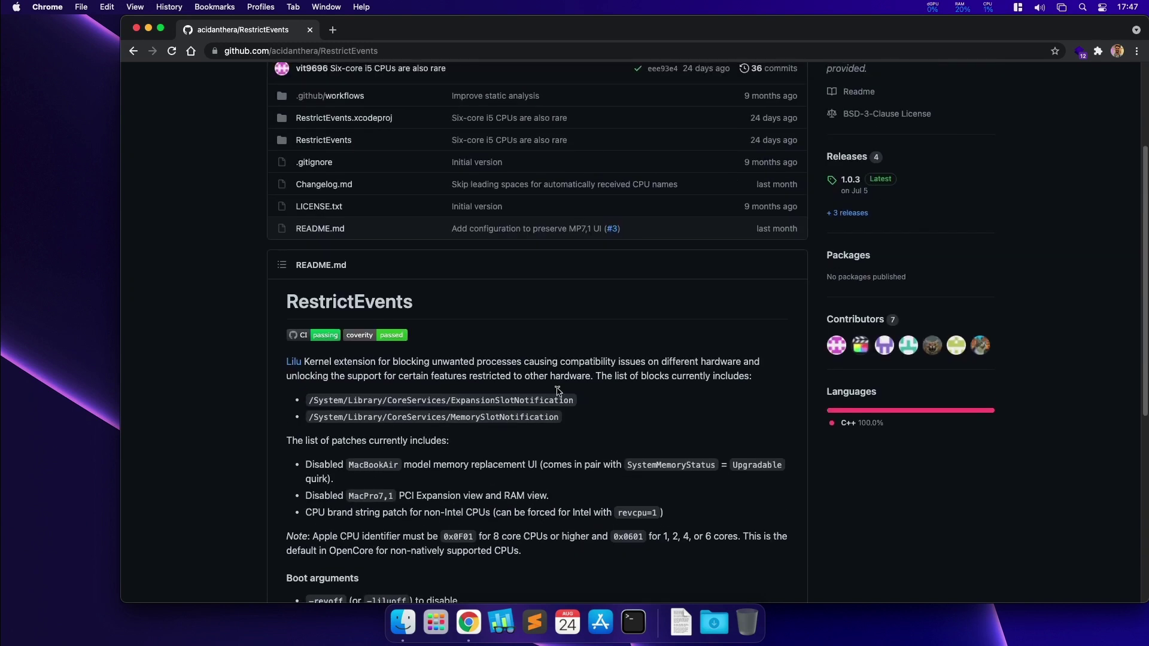
left_click(875, 187)
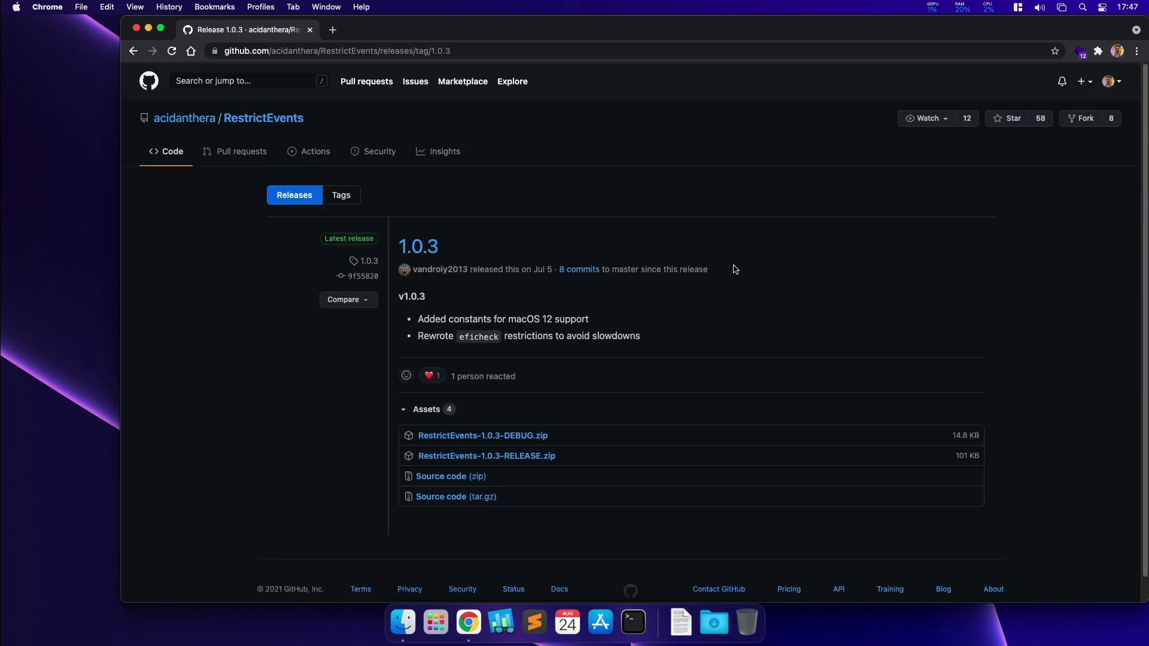
left_click(467, 457)
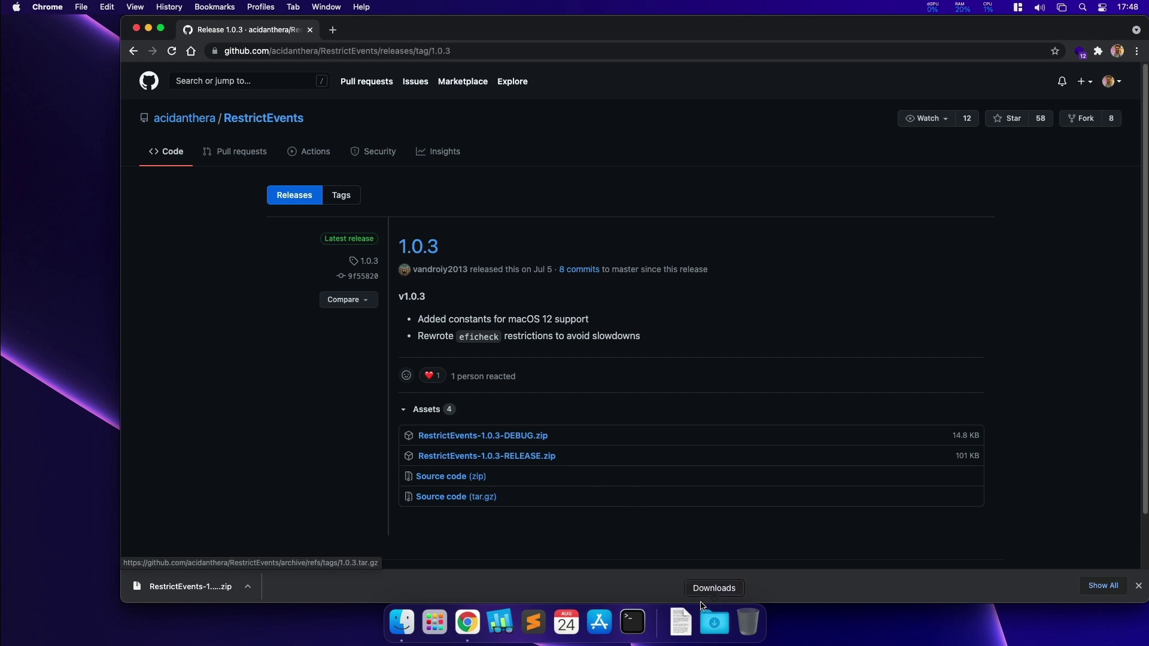
Open the RestrictEvents-1.0.3-RELEASE folder from Downloads in Finder, minimize the browser and move the folder window clear
right_click(714, 622)
left_click(723, 579)
key("super+o")
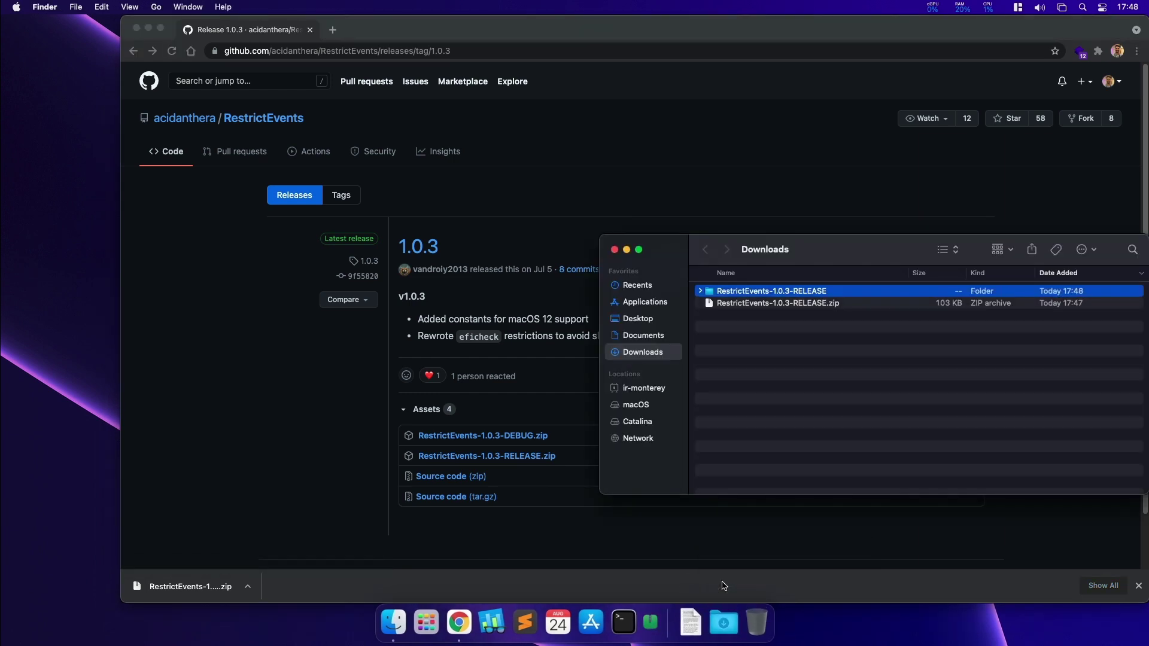
key("super+Down")
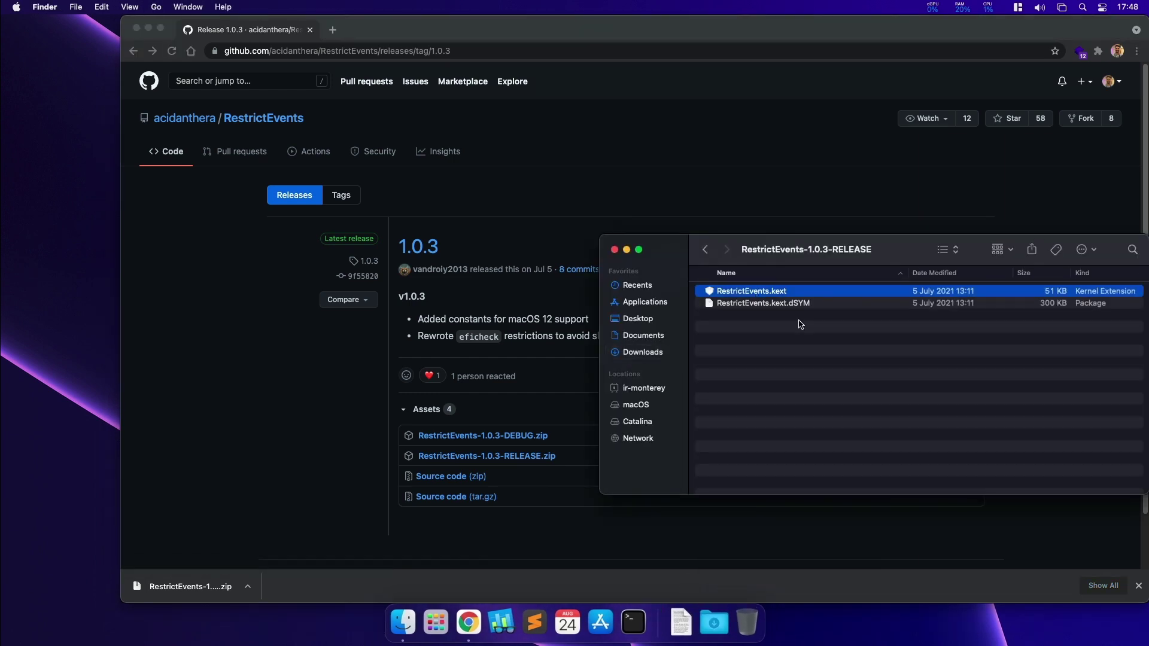
left_click(148, 28)
left_click_drag(892, 251, 325, 63)
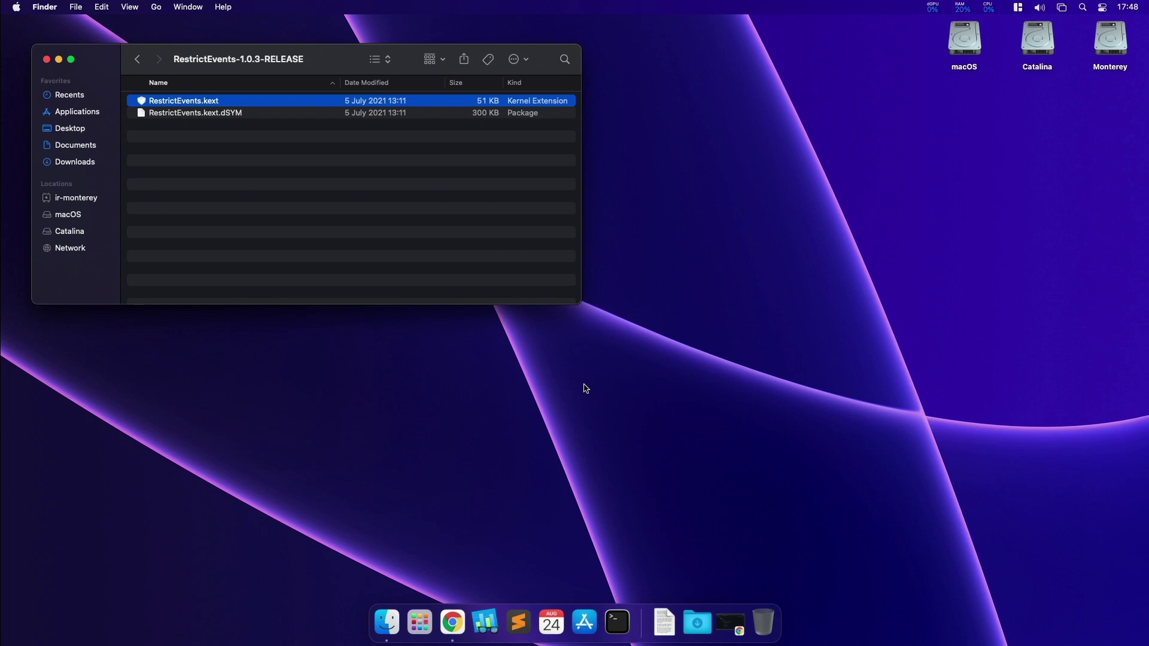
Start a root shell in Terminal with "sudo su -" and enter the account password
left_click(617, 622)
type("sudo su -")
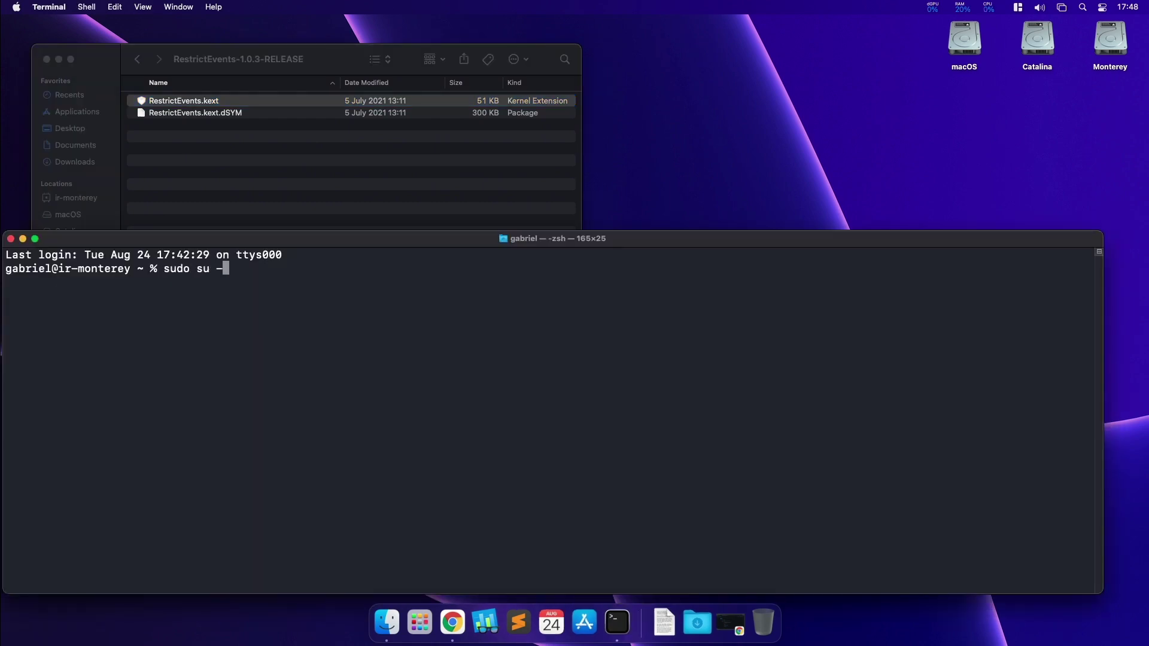
key("Return")
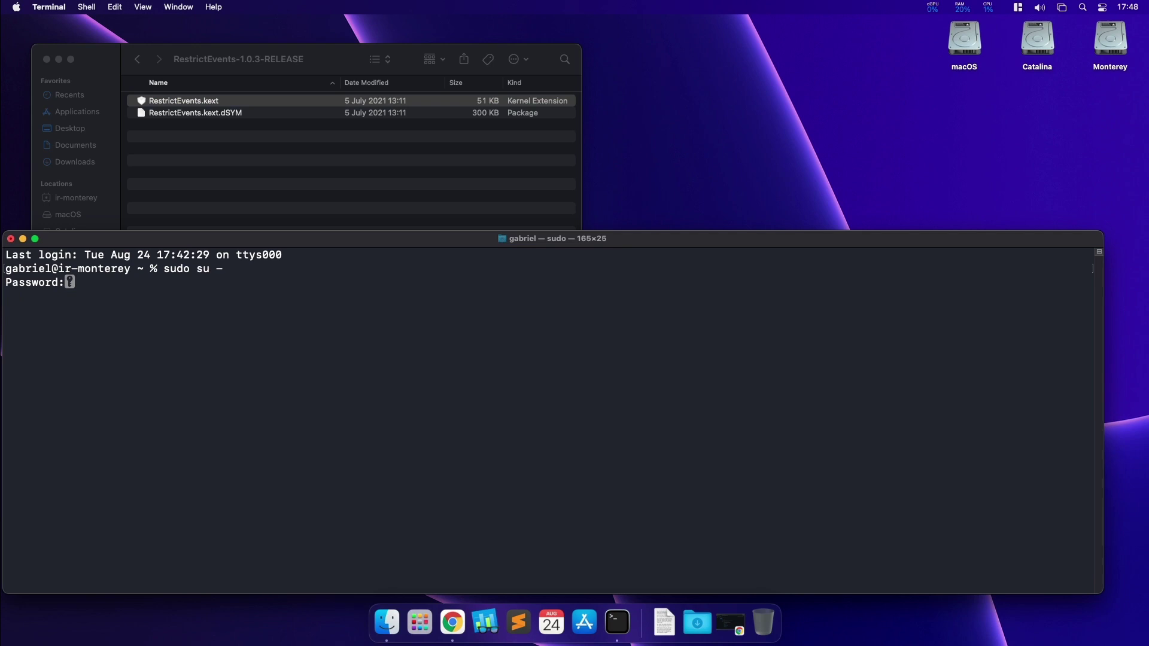
key("Return")
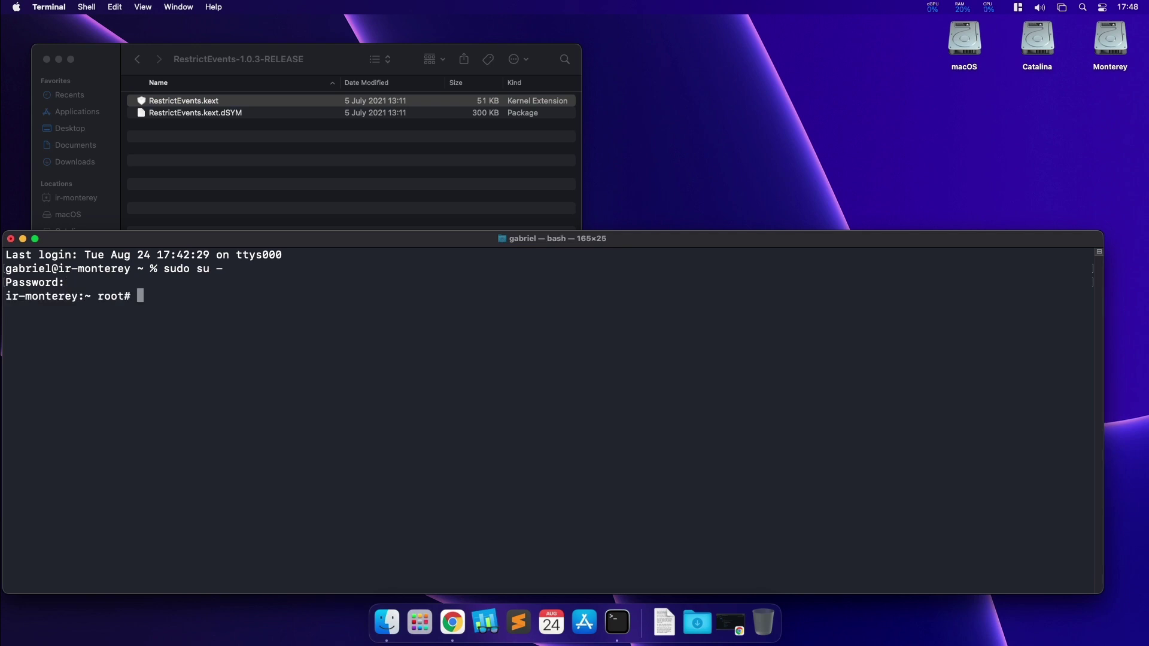
Create the /Volumes/EFI directory and mount the EFI partition there
type("mkdir /Volumes/EFI")
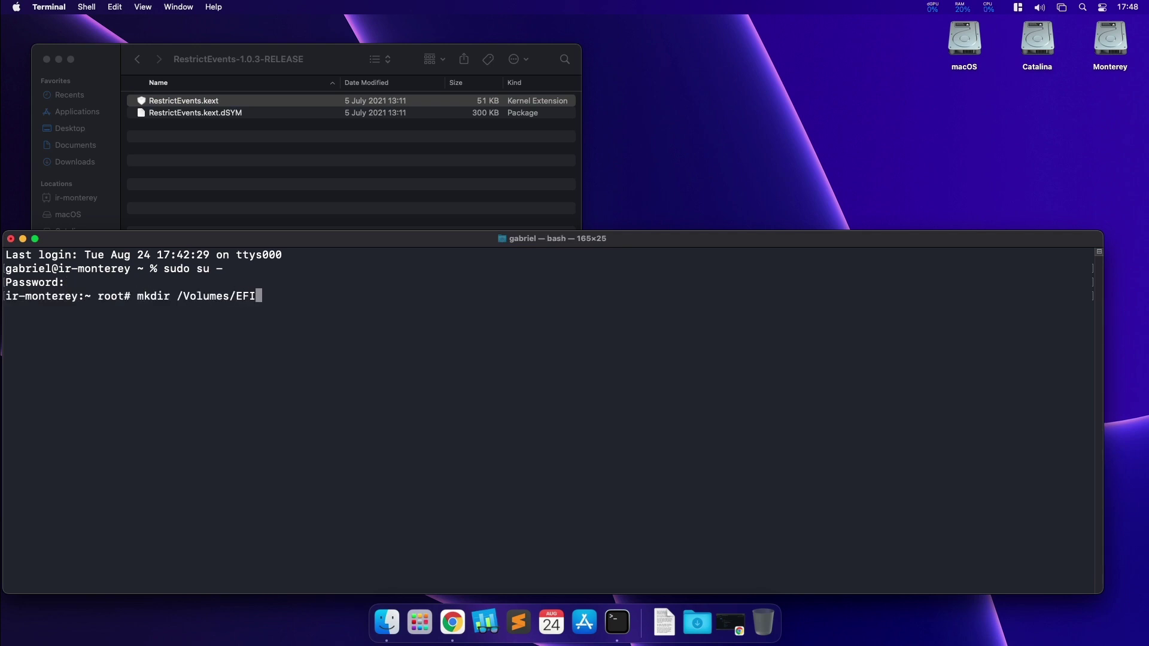
key("Return")
type("mount ")
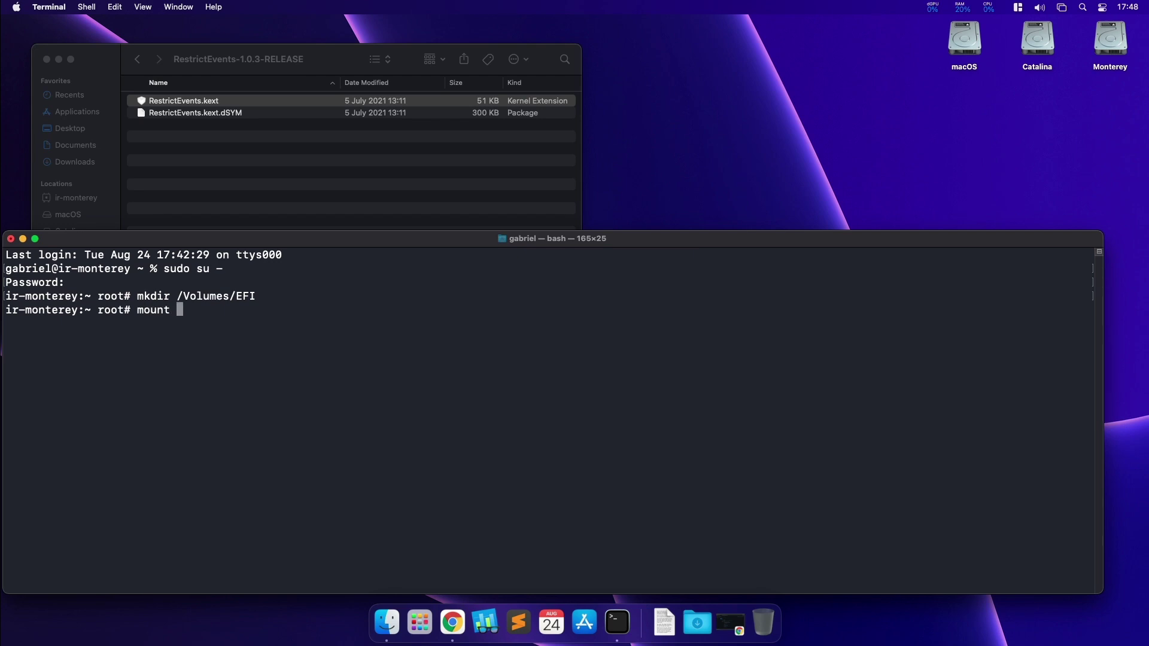
type("-t")
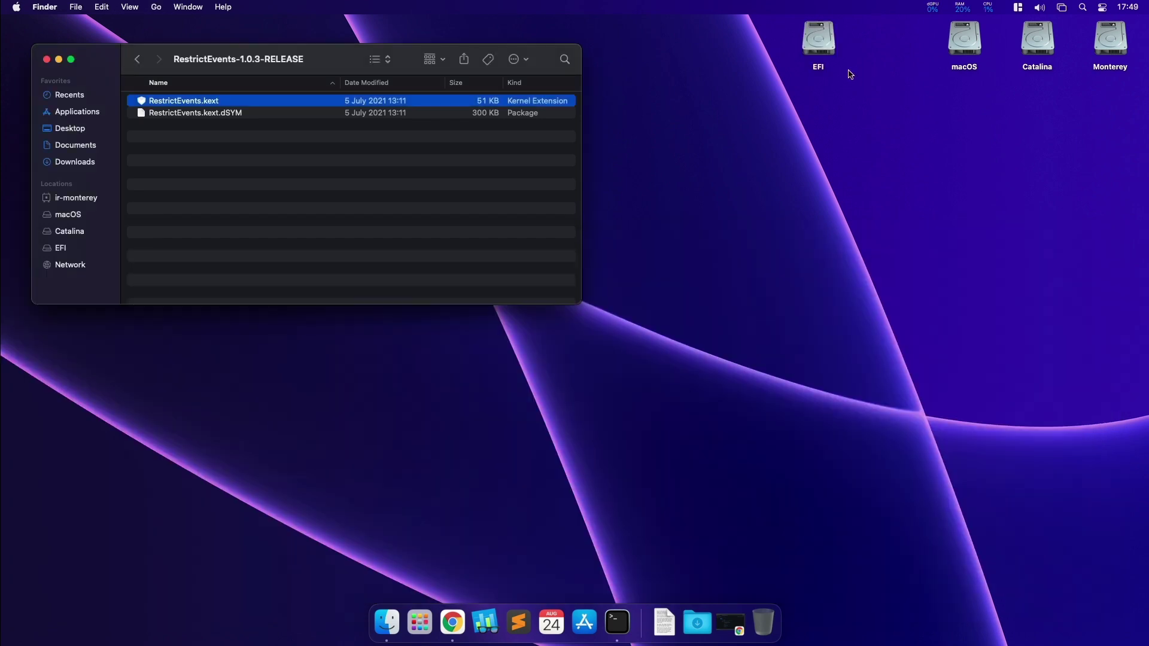
Open the mounted EFI volume in Finder and go to the EFI/OC/Kexts folder in a separate window
double_click(818, 39)
left_click_drag(366, 91, 755, 302)
double_click(580, 334)
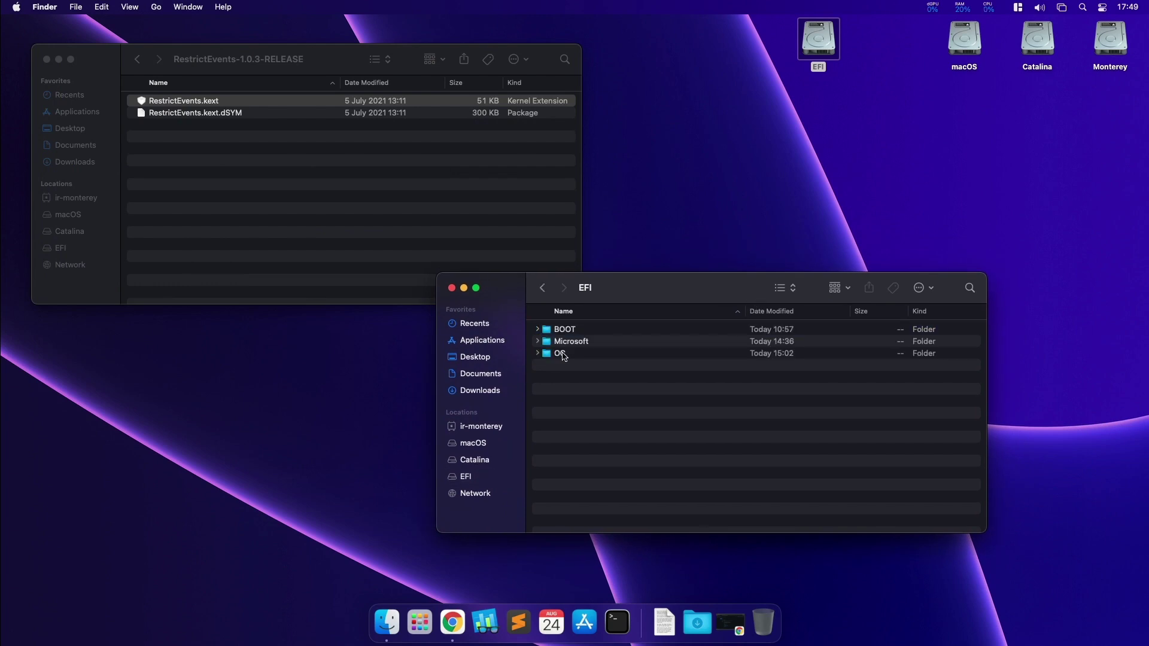
double_click(564, 354)
double_click(577, 354)
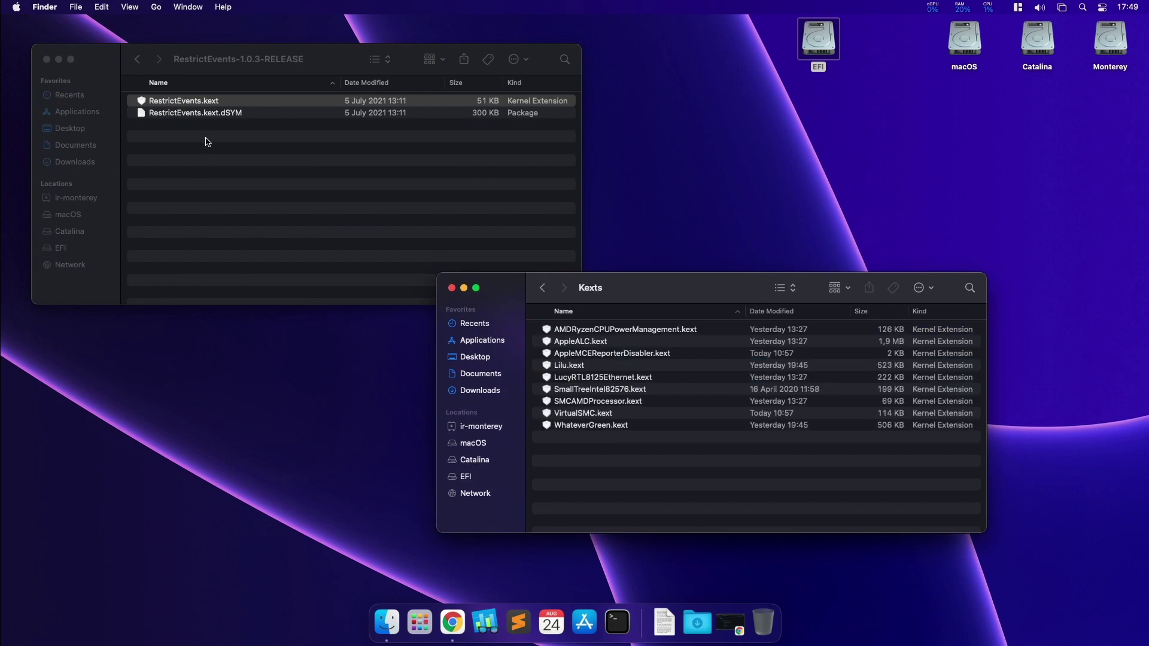
Copy RestrictEvents.kext from the release folder into the OC Kexts folder
left_click(186, 101)
left_click(622, 481)
key("super+v")
Go up to the OC folder, select config.plist and move the window away from the release folder
key("super+Up")
left_click(602, 407)
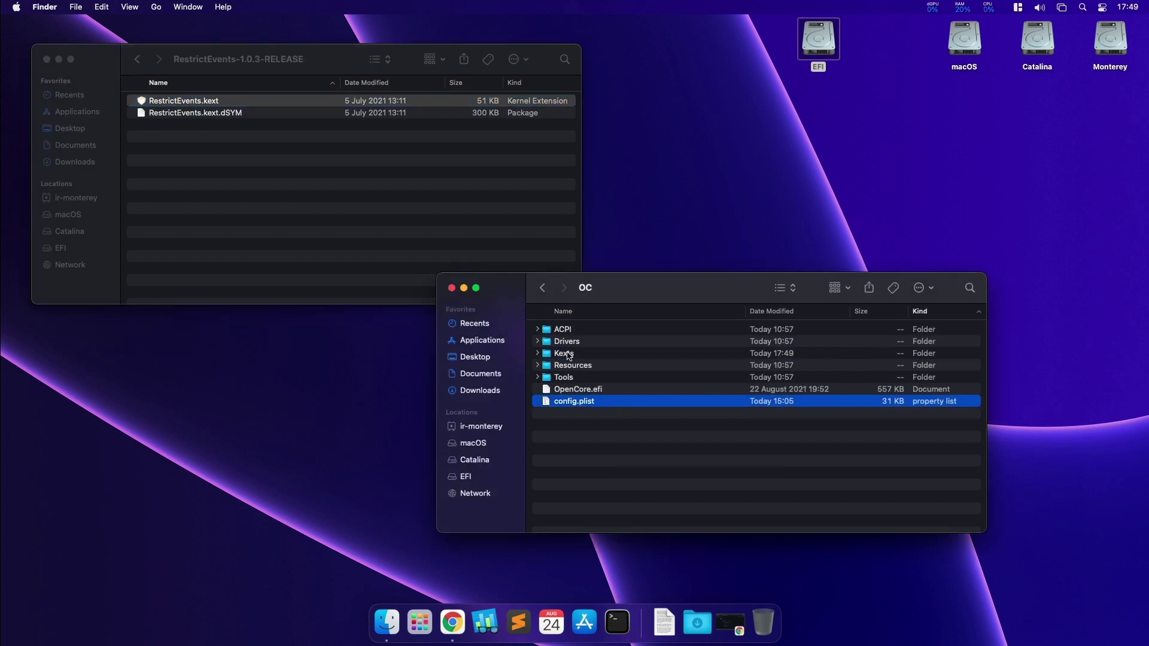
left_click_drag(623, 295, 736, 334)
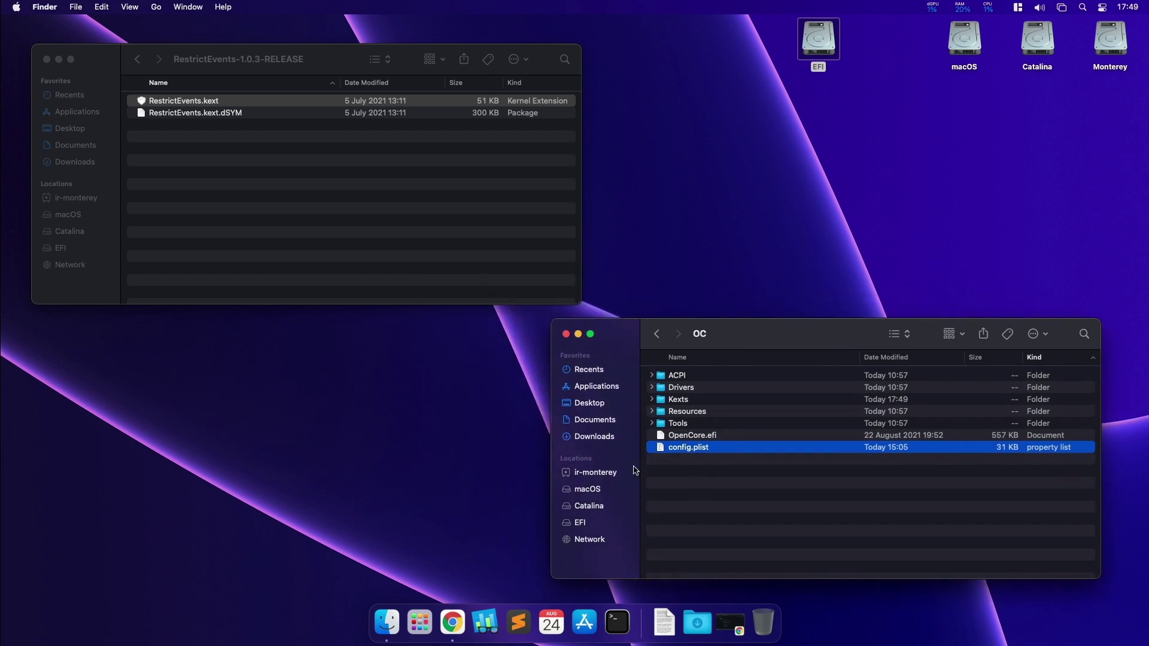
Launch ProperTree, move its empty plist window aside and bring the OC folder back in front
left_click(661, 619)
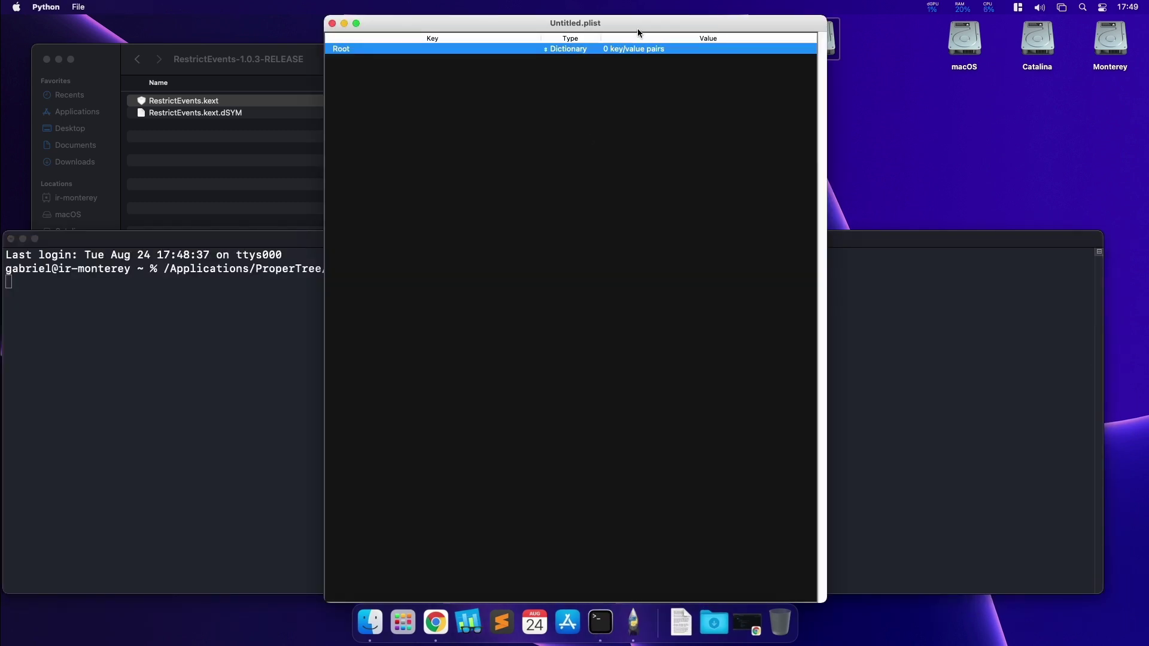
left_click_drag(637, 29, 407, 28)
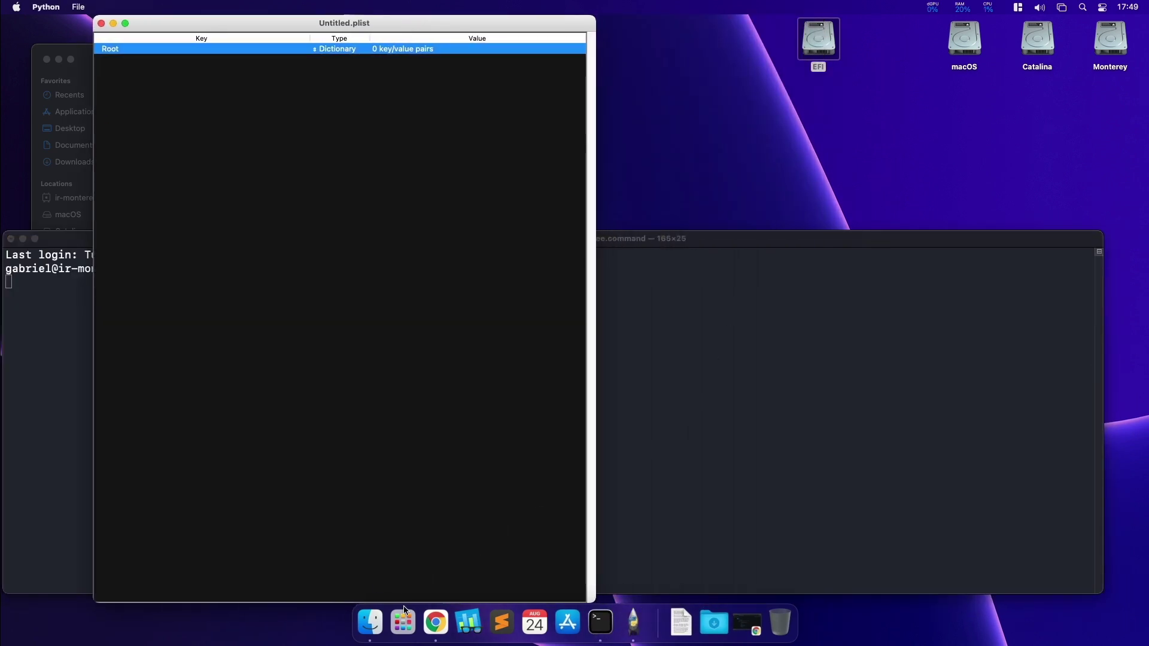
left_click(370, 623)
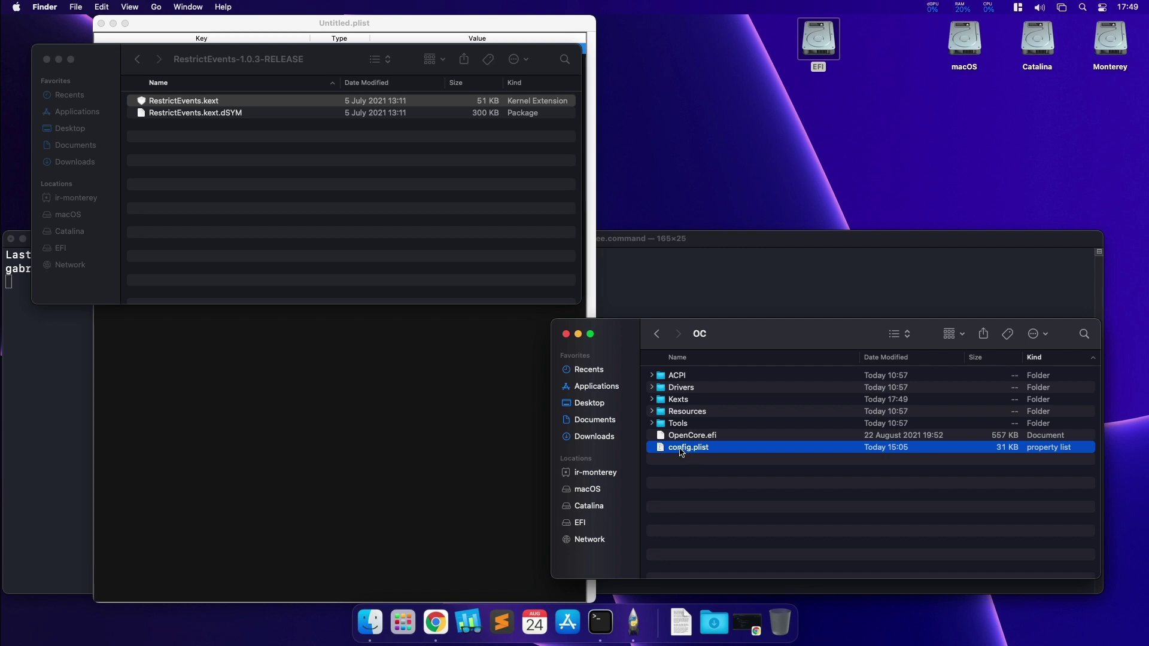
Open config.plist in ProperTree and run an OC Clean Snapshot against the EFI/OC folder on the EFI volume
left_click(700, 470)
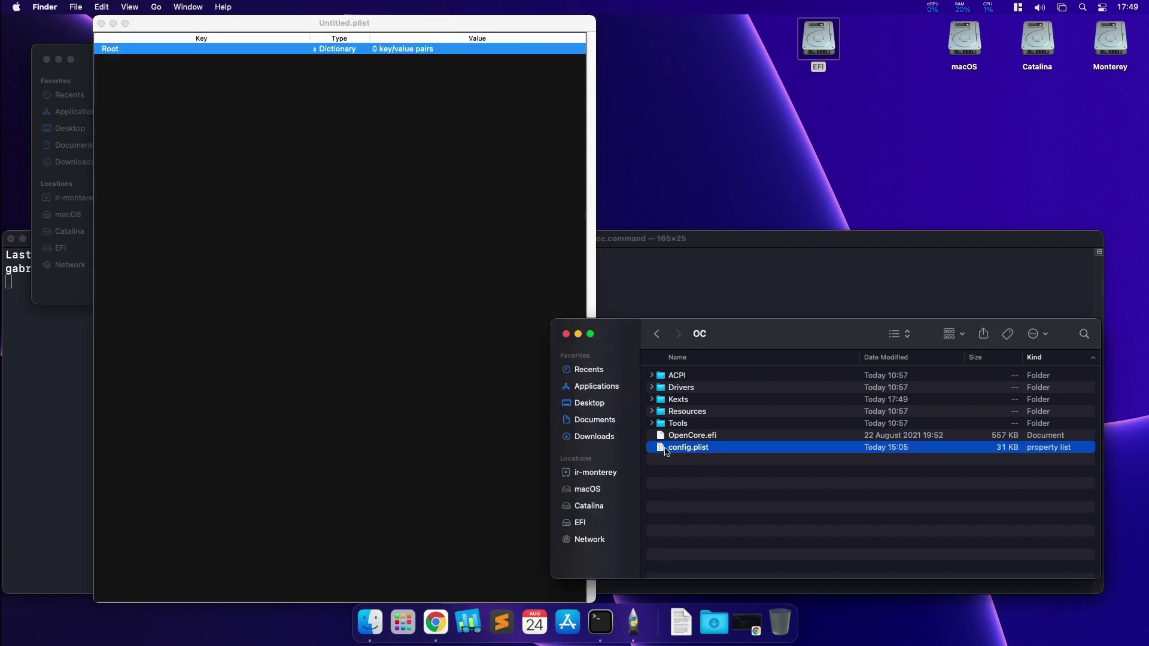
left_click_drag(666, 450, 633, 623)
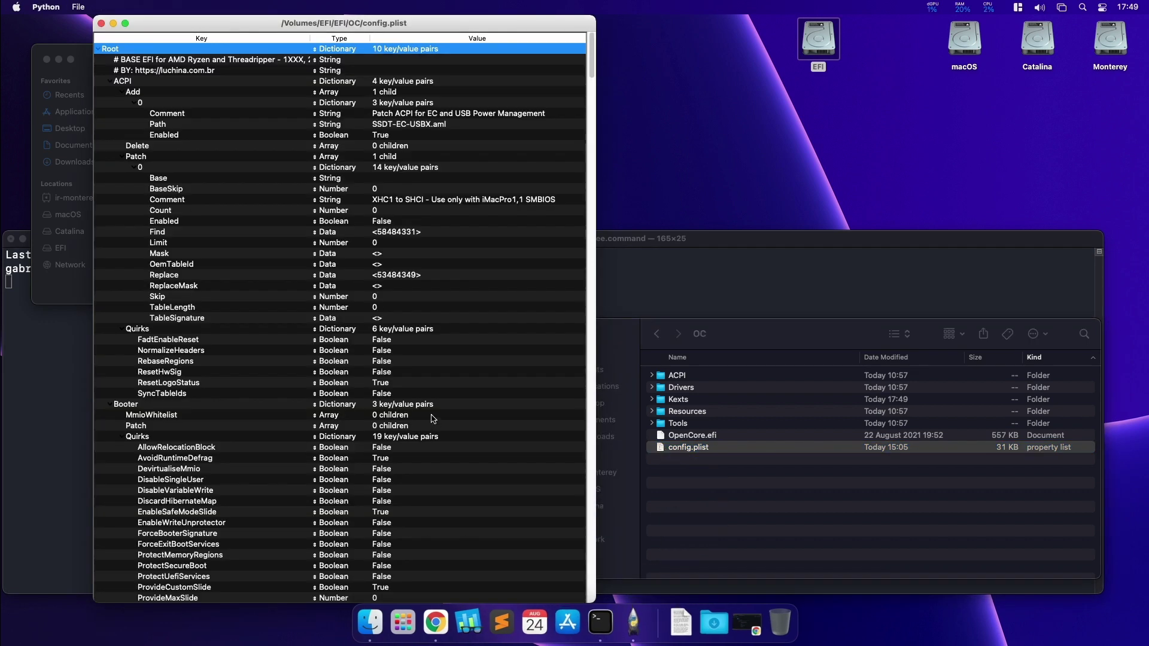
left_click(78, 7)
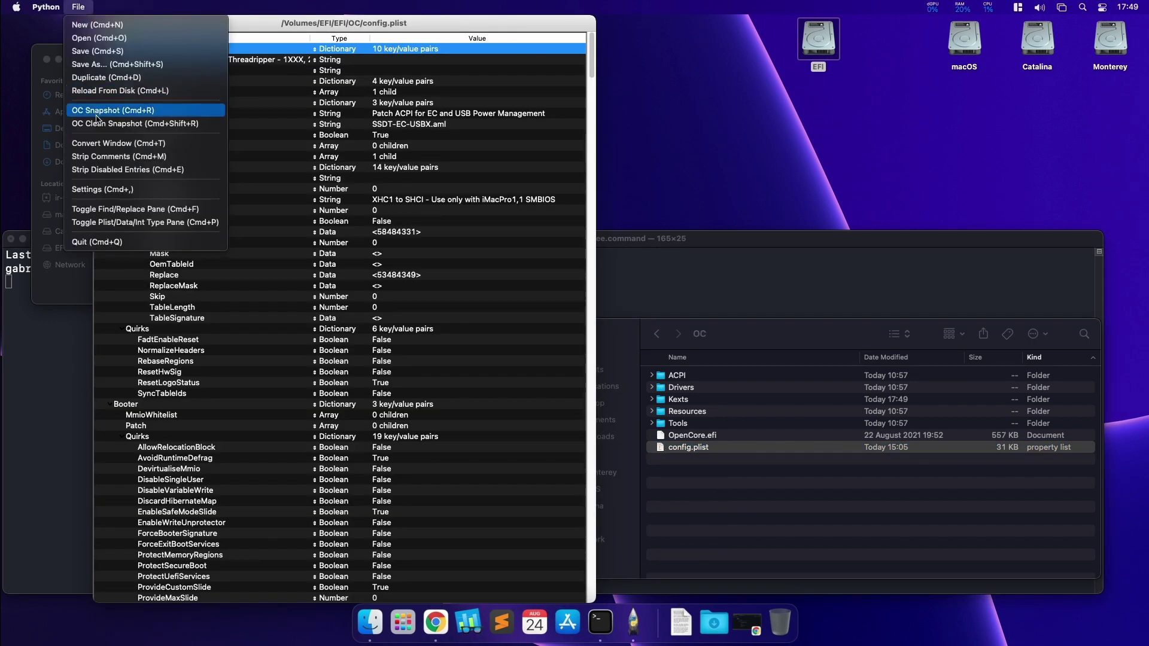
left_click(127, 124)
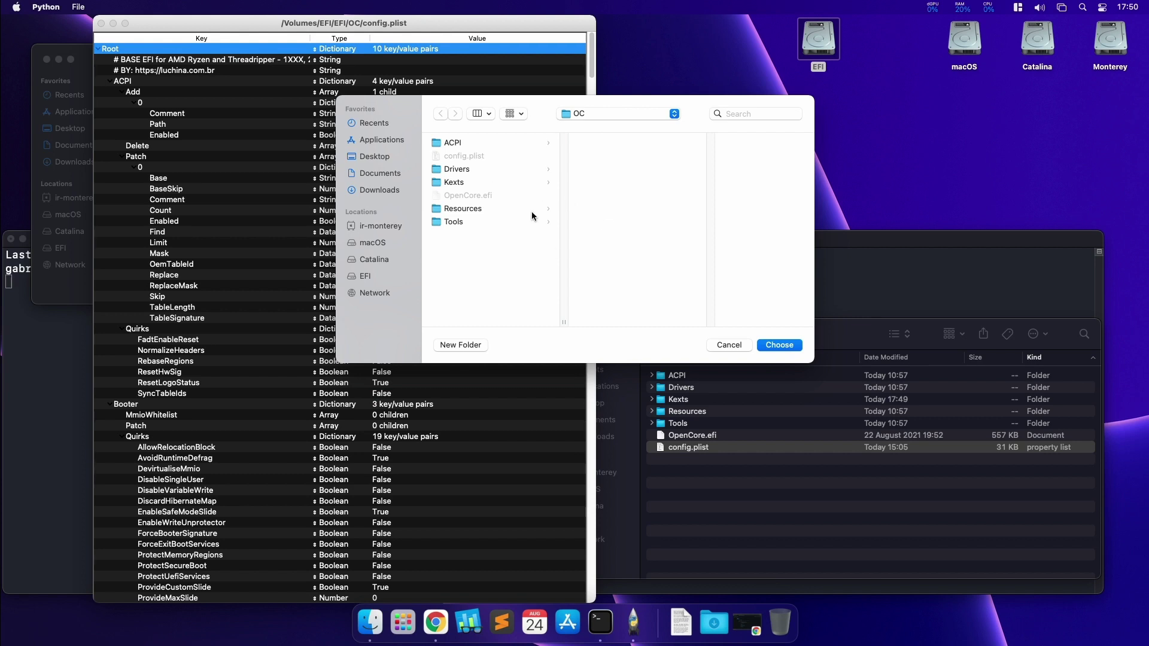
left_click(365, 278)
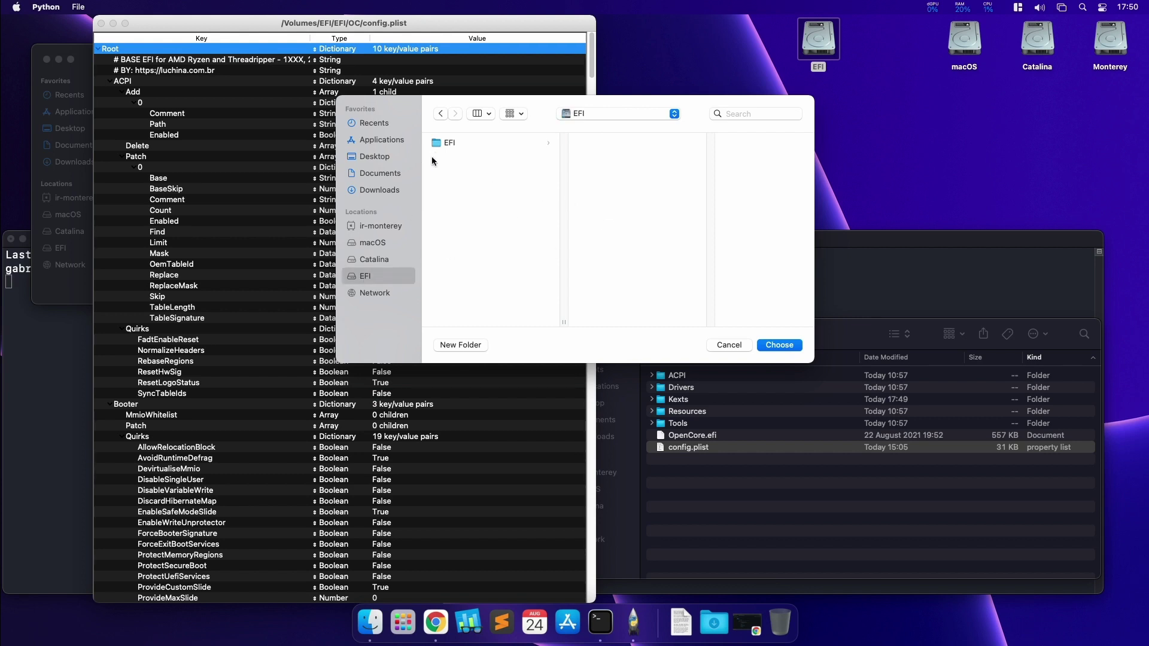
left_click(461, 142)
left_click(603, 170)
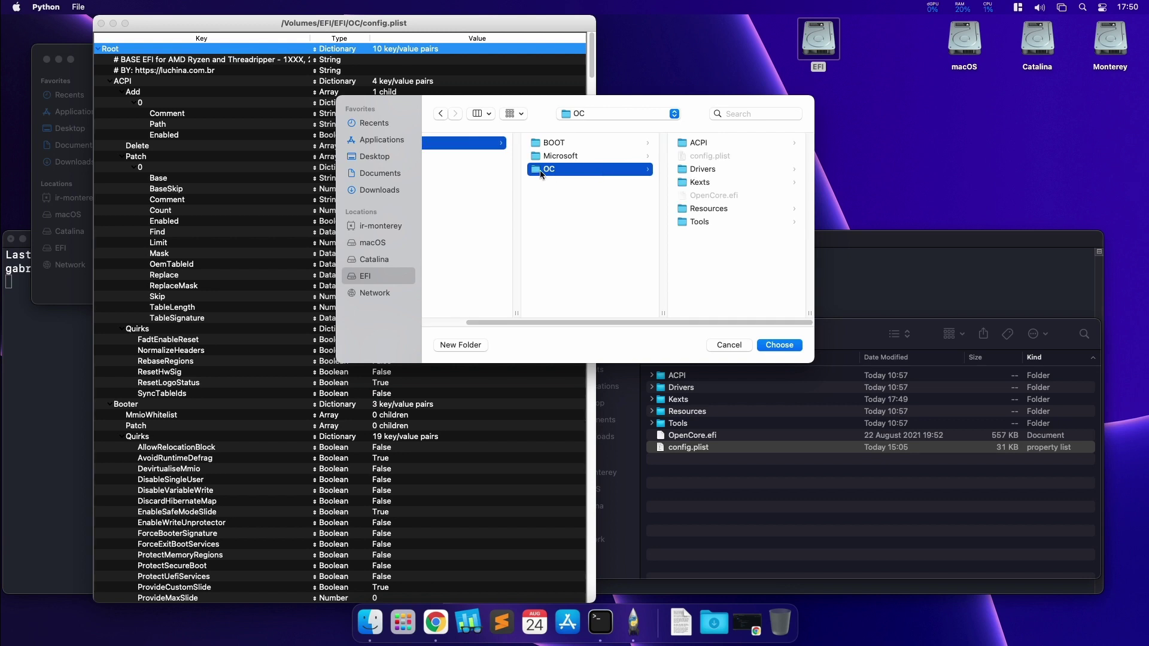
left_click(779, 345)
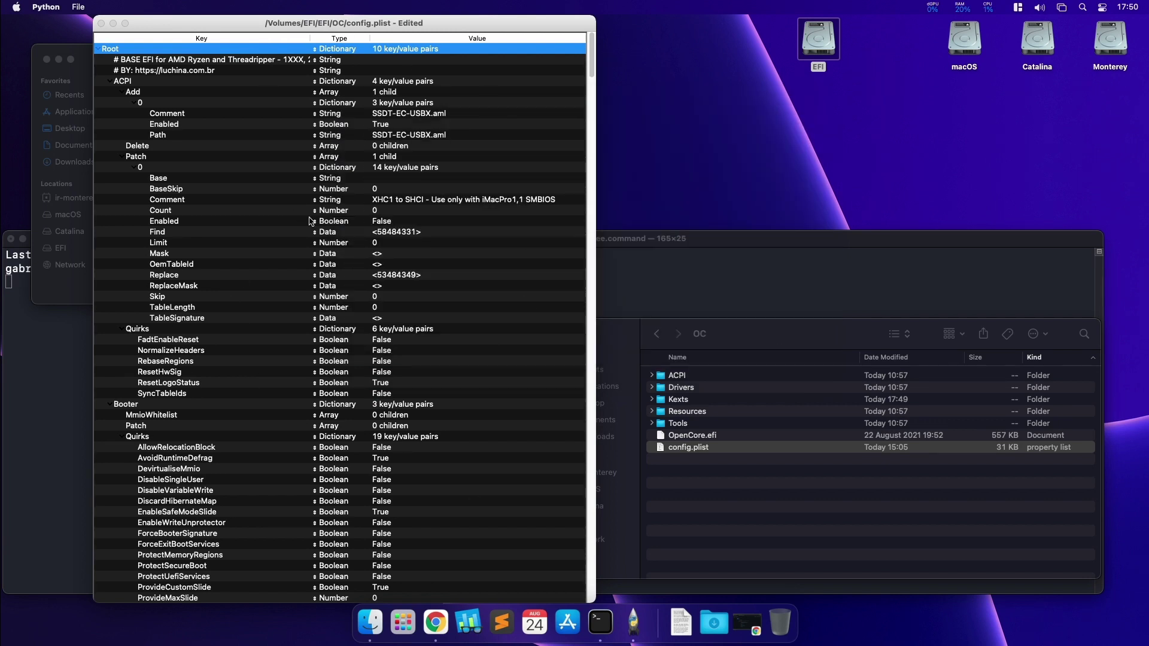
Examine the Kernel > Add section of config.plist for the RestrictEvents.kext entry and its Enabled and ExecutablePath values
scroll(308, 224, "down", 5)
scroll(307, 226, "down", 4)
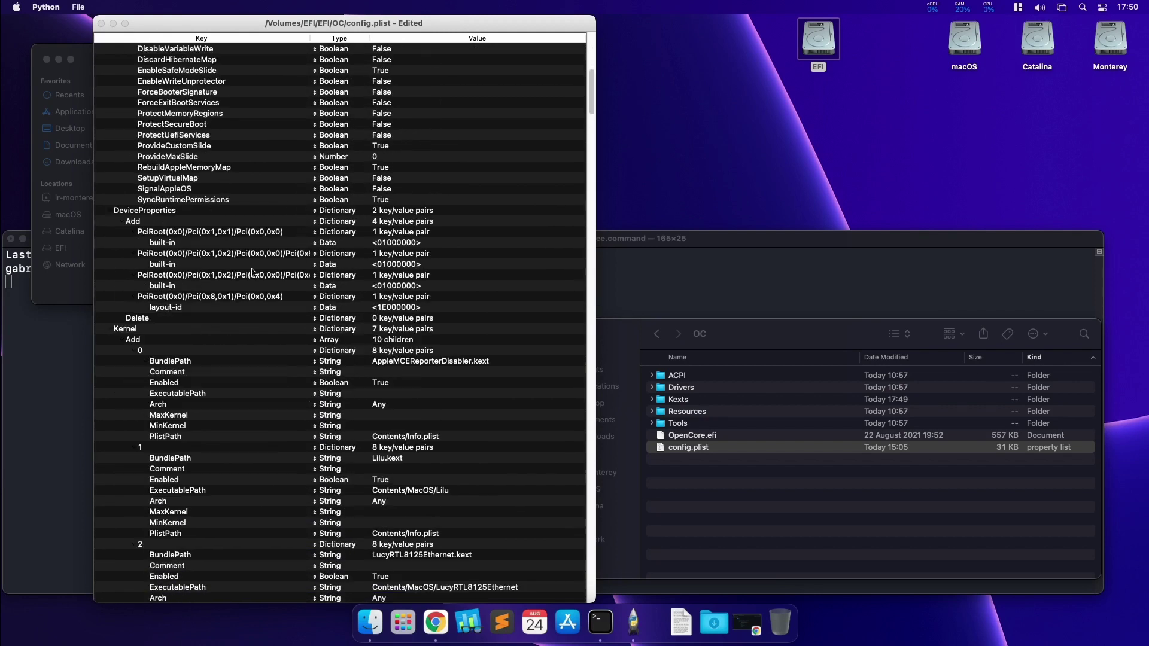
left_click(124, 329)
left_click(134, 340)
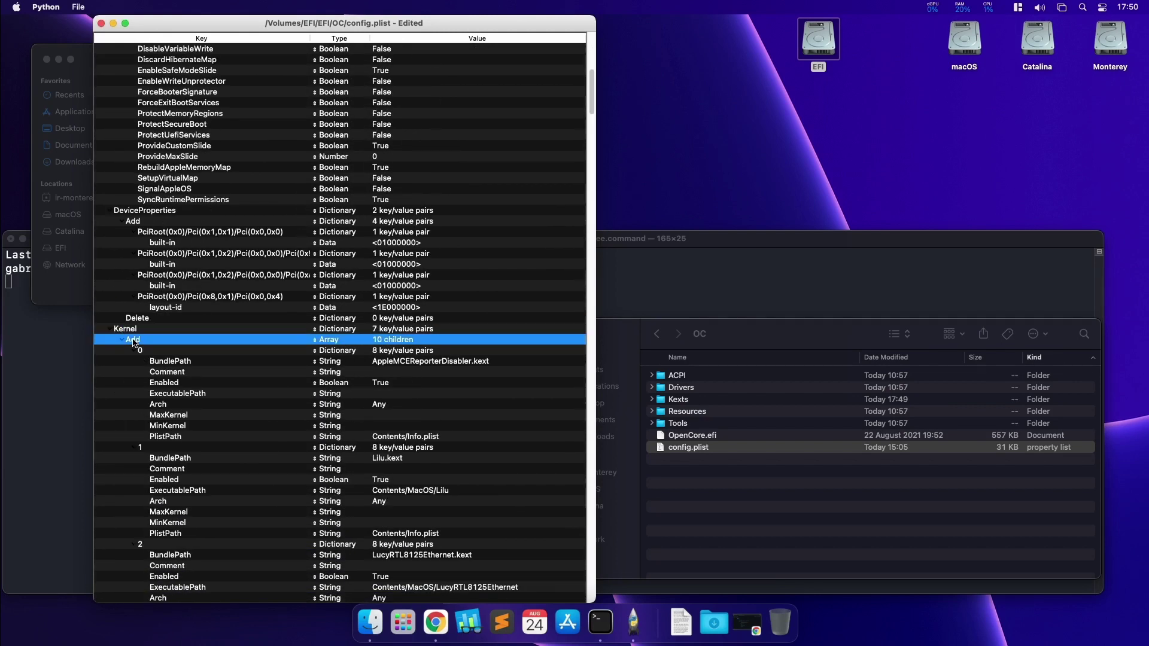
scroll(147, 344, "down", 1)
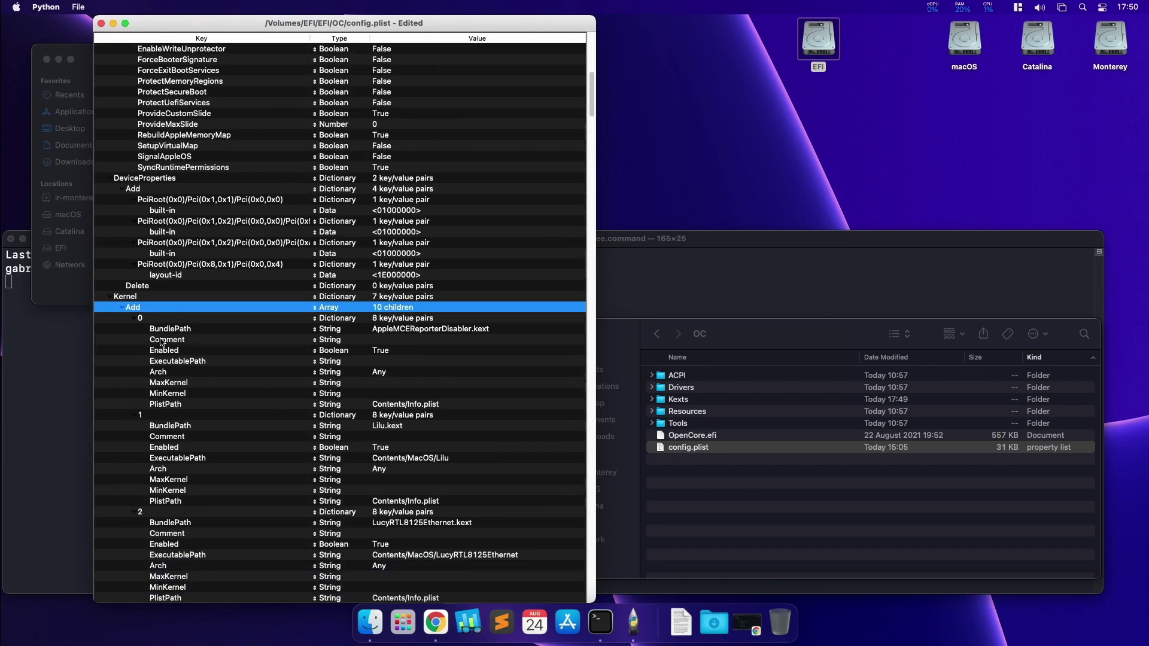
scroll(180, 366, "down", 2)
scroll(204, 368, "down", 3)
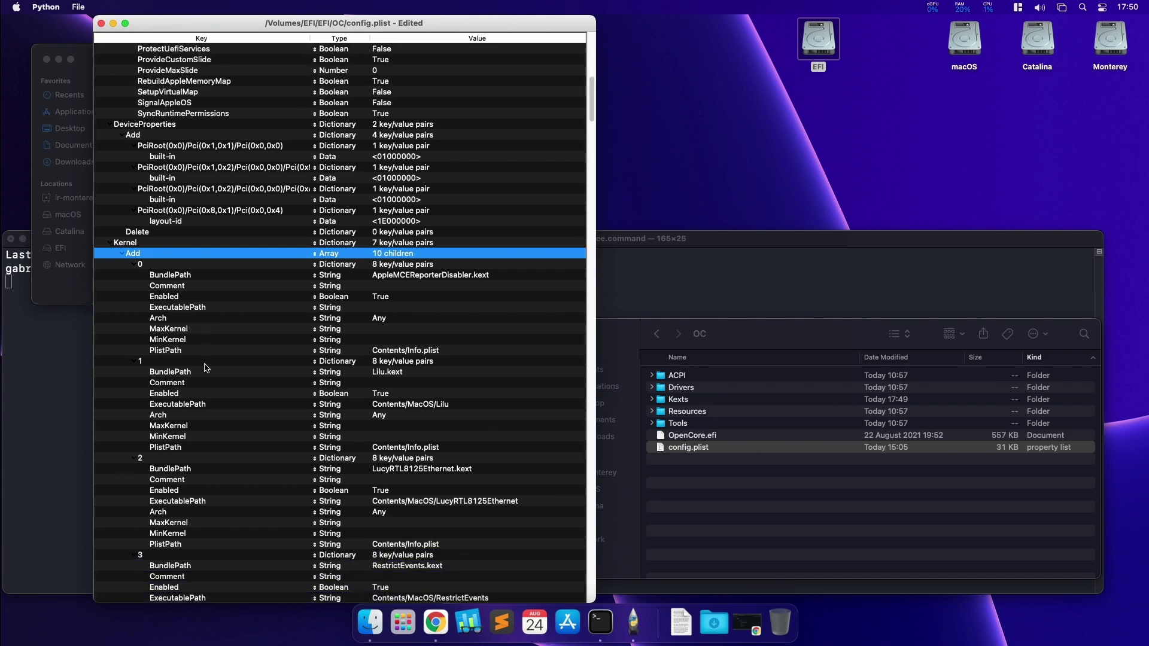
left_click(178, 521)
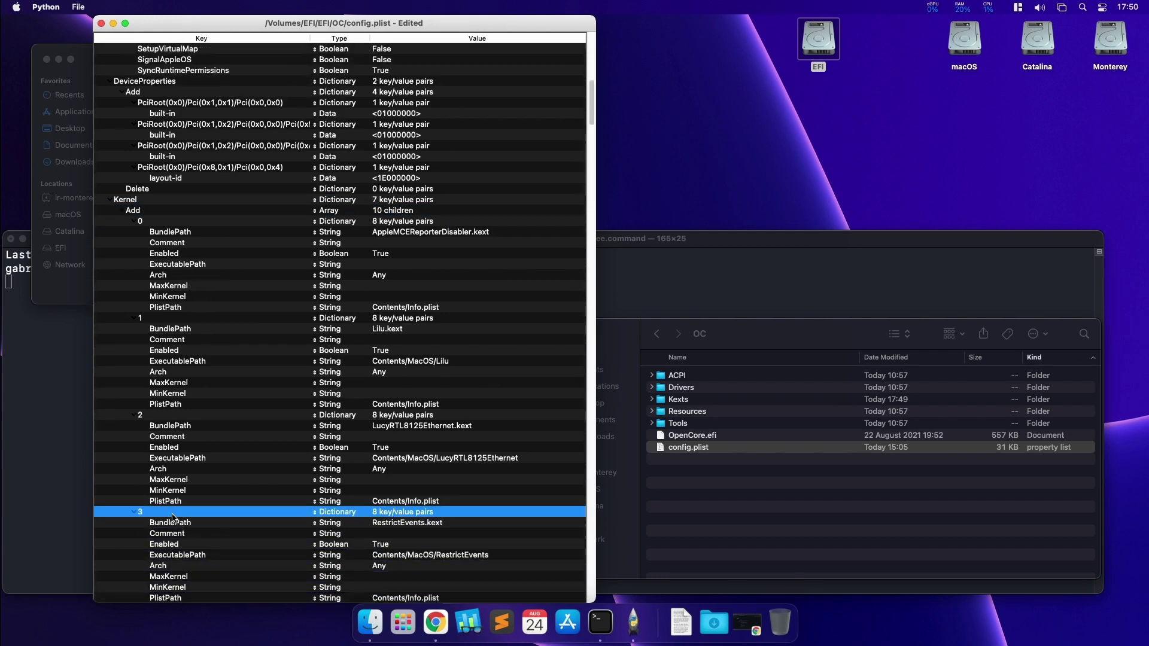
scroll(234, 524, "down", 1)
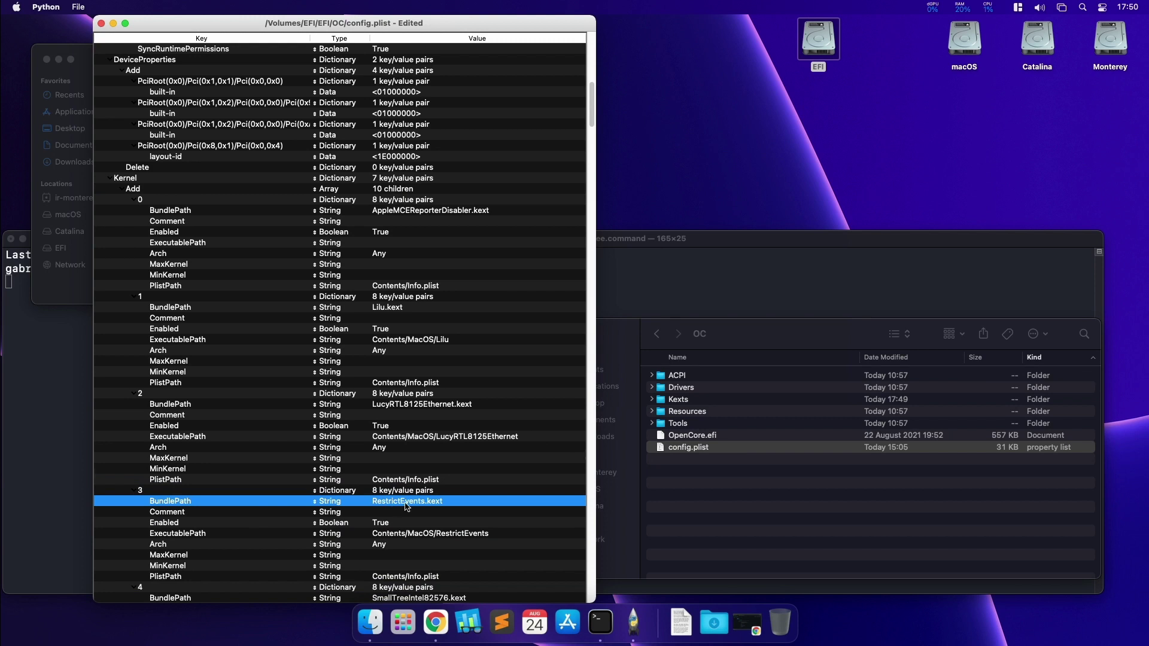
Save config.plist, quit ProperTree and close the remaining Finder and Terminal windows
left_click(78, 7)
left_click(87, 50)
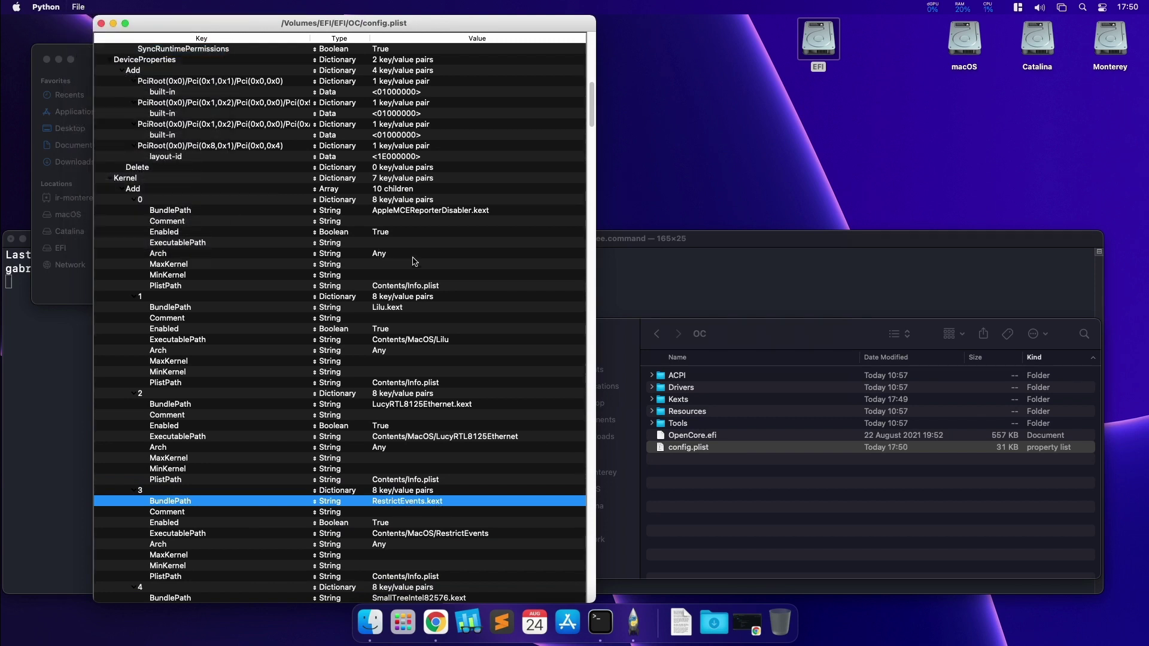
key("super+q")
key("super+w")
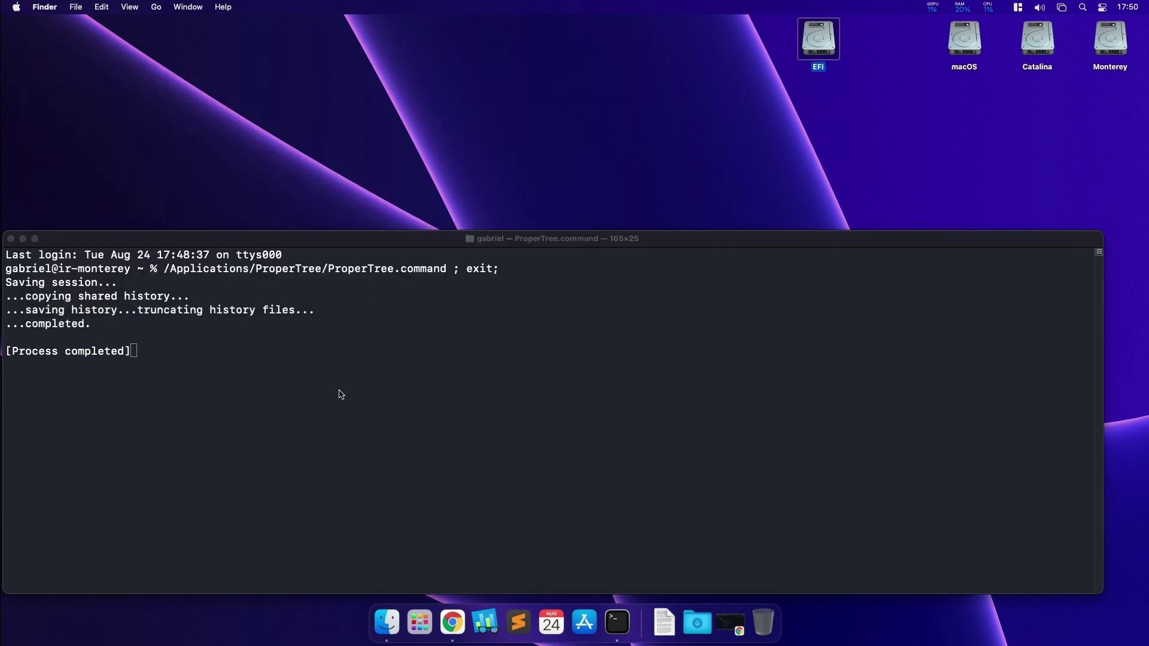
left_click(371, 395)
key("super+q")
Restart the computer into macOS Big Sur and log in with the account password
left_click(322, 100)
left_click(15, 7)
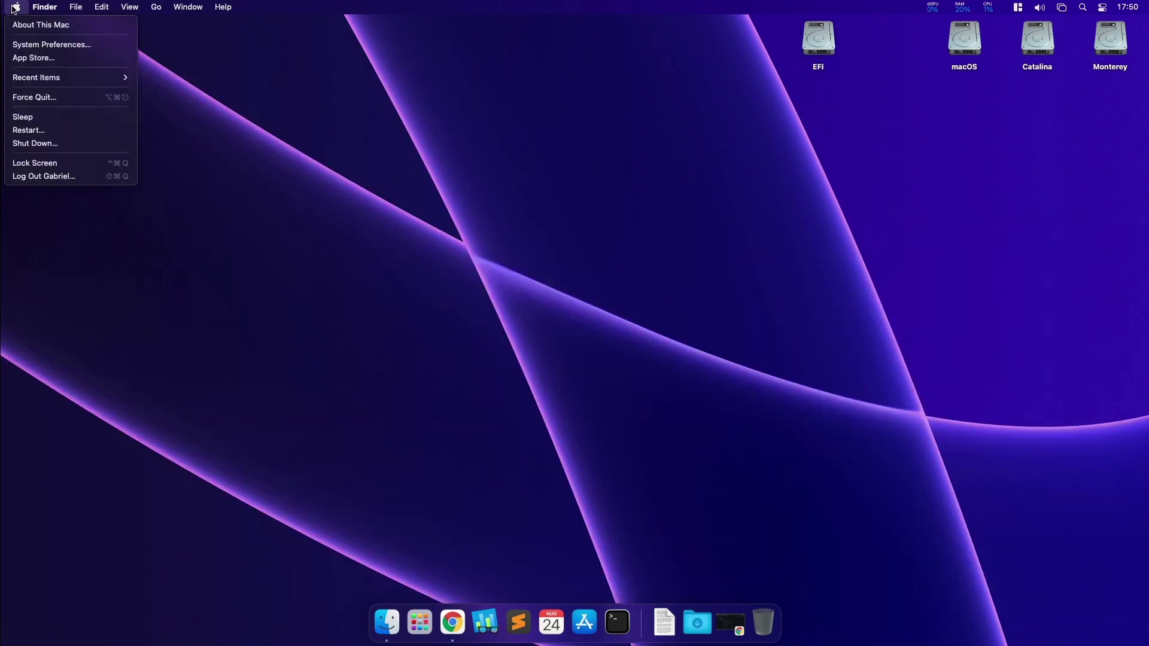
left_click(56, 118)
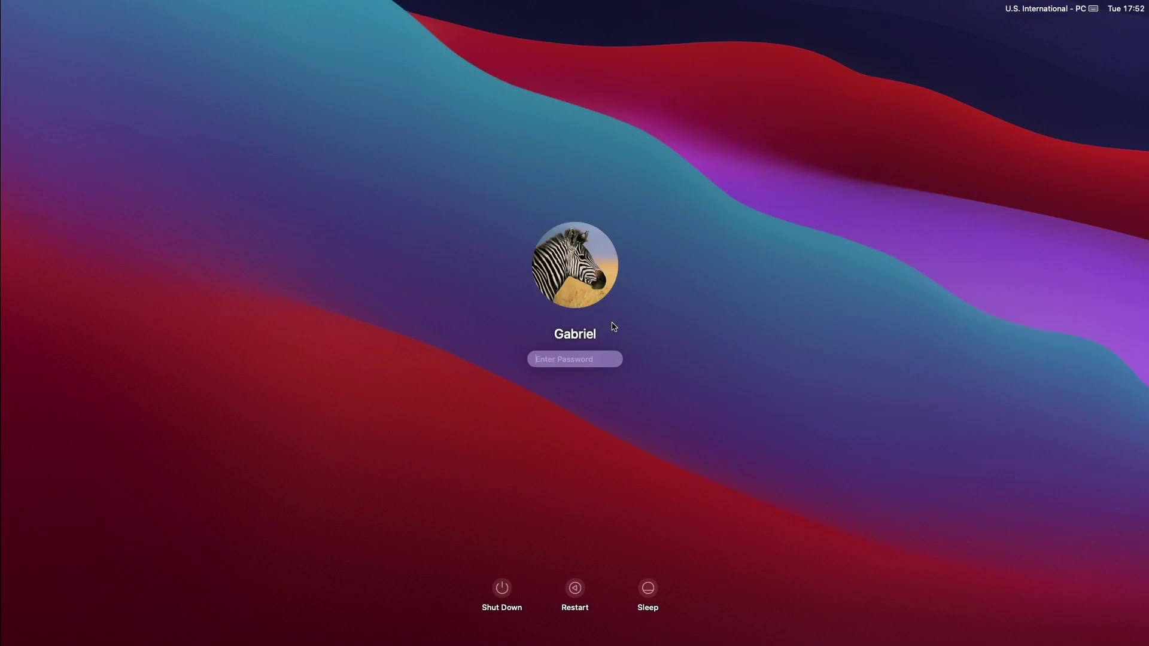
type("••")
key("Return")
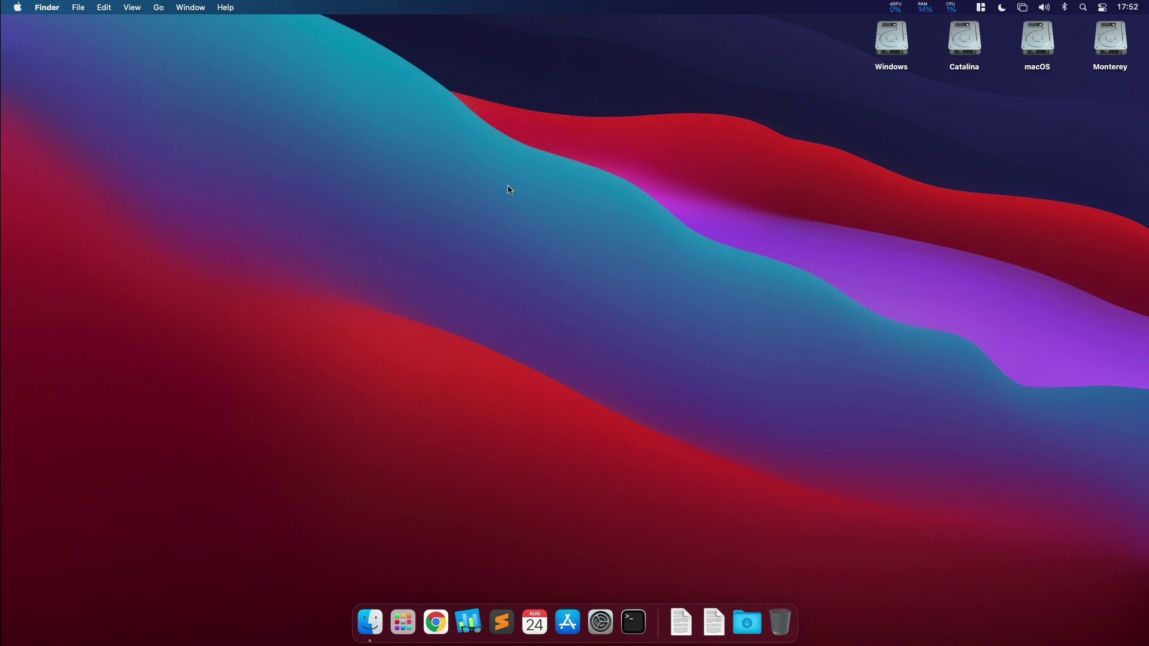
Open About This Mac and review the processor name and the memory slot details, returning to the overview
left_click(18, 8)
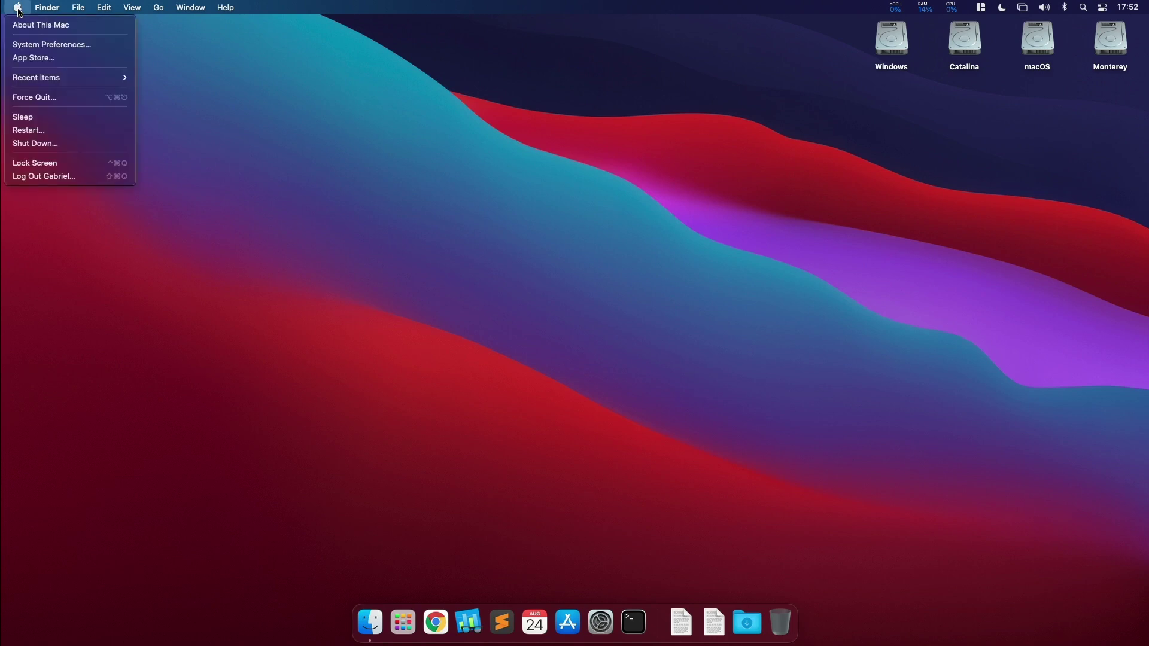
left_click(54, 24)
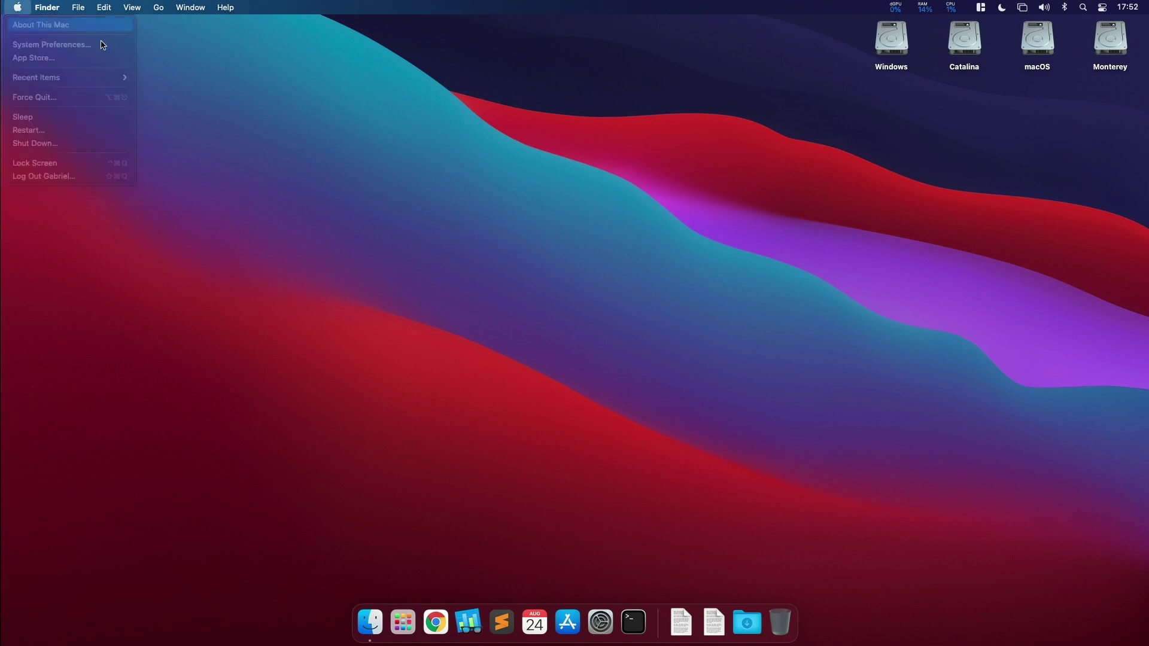
left_click_drag(562, 220, 727, 220)
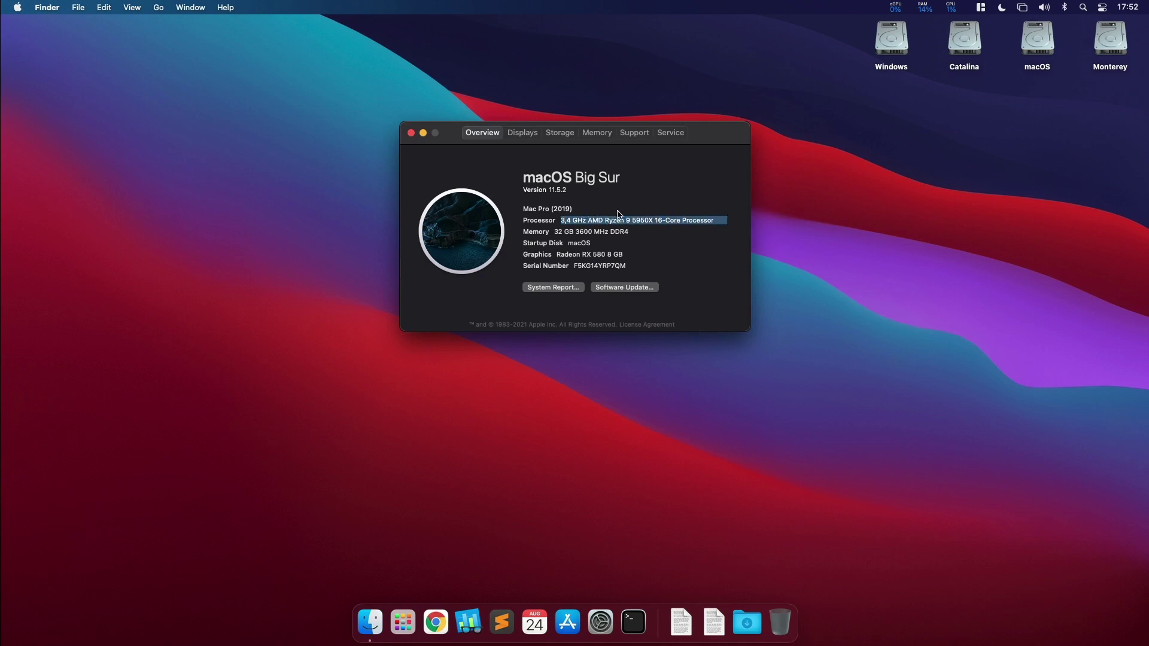
left_click(656, 220)
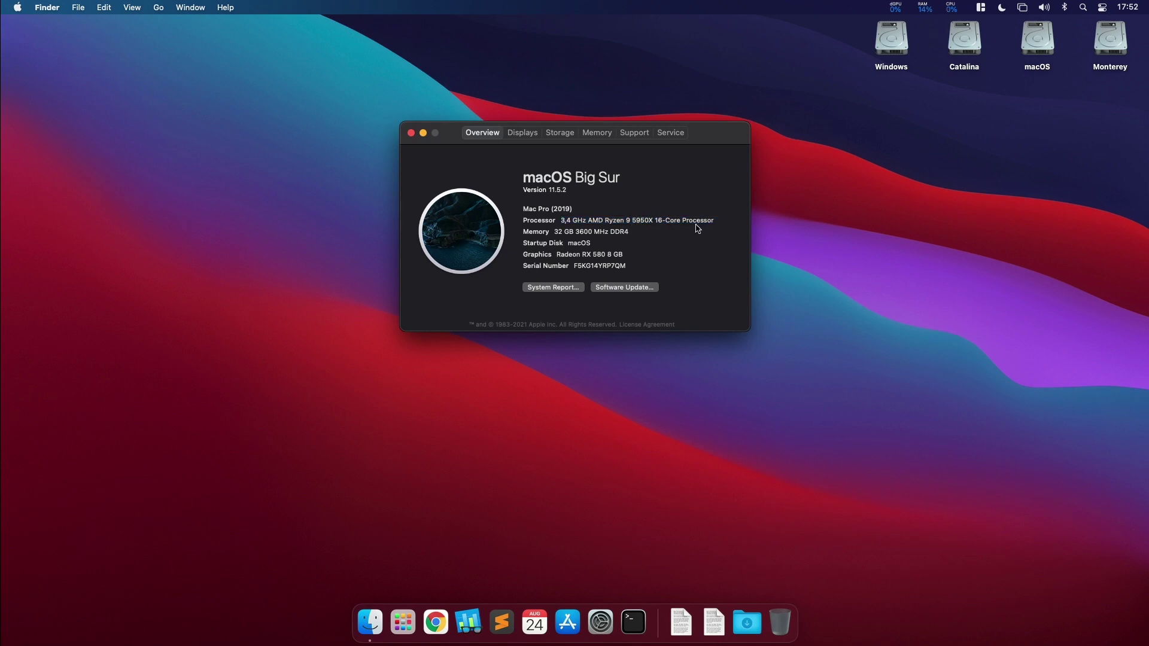
left_click(602, 138)
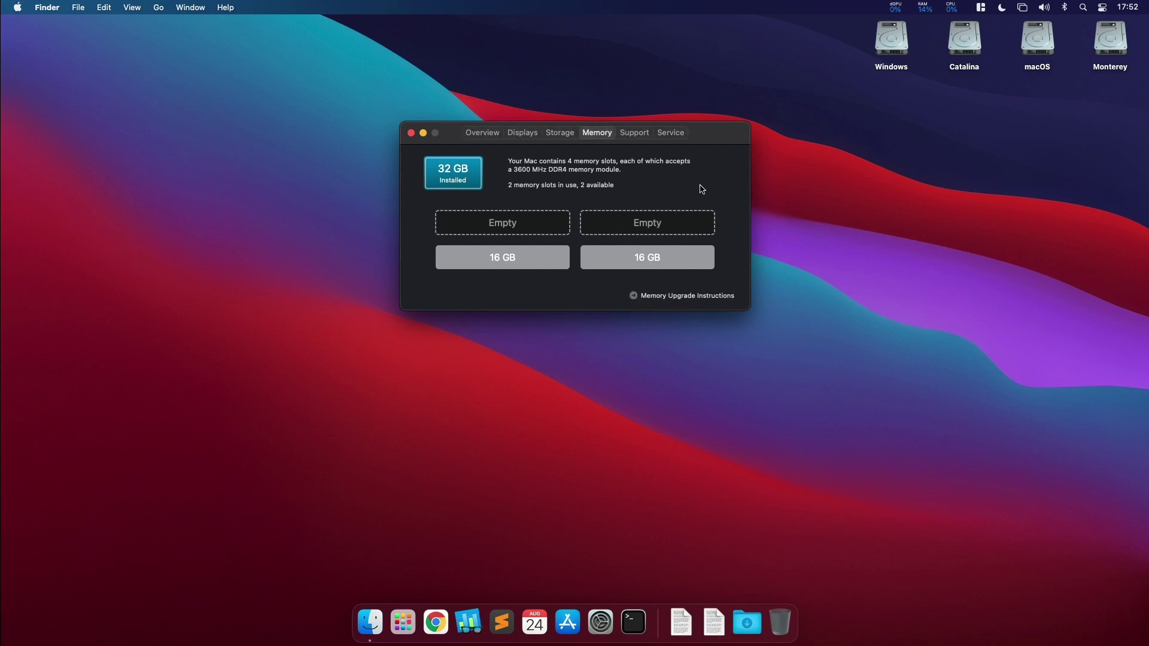
left_click(483, 133)
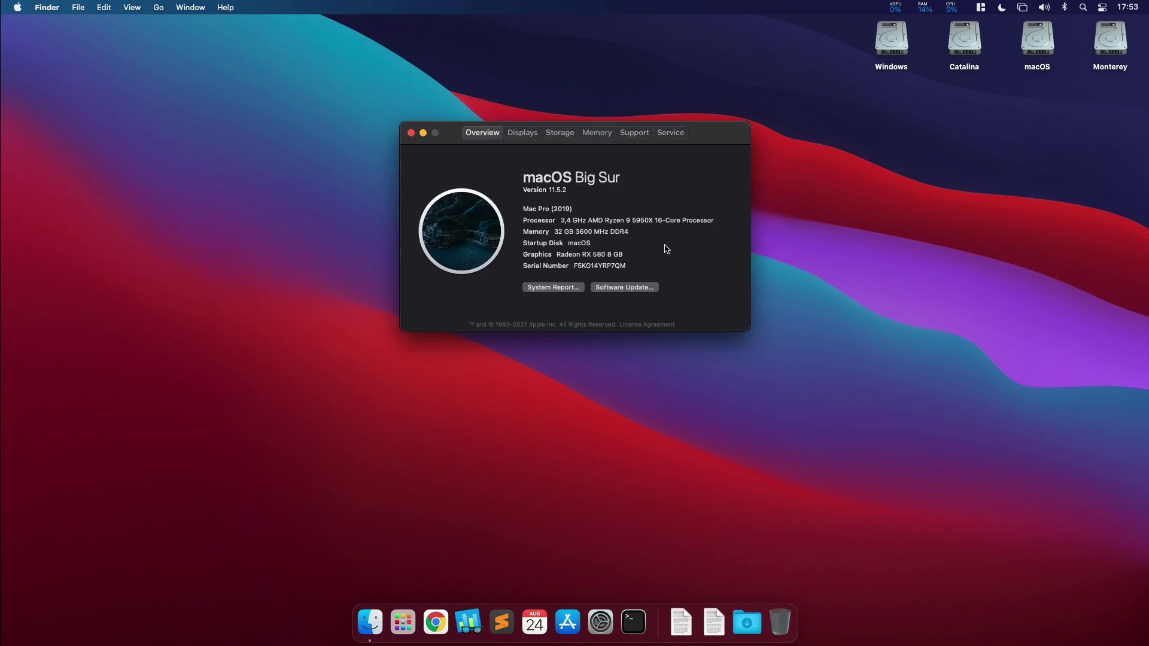
Open Terminal and list the loaded non-Apple kexts with kextstat | grep -v com.apple
left_click(633, 623)
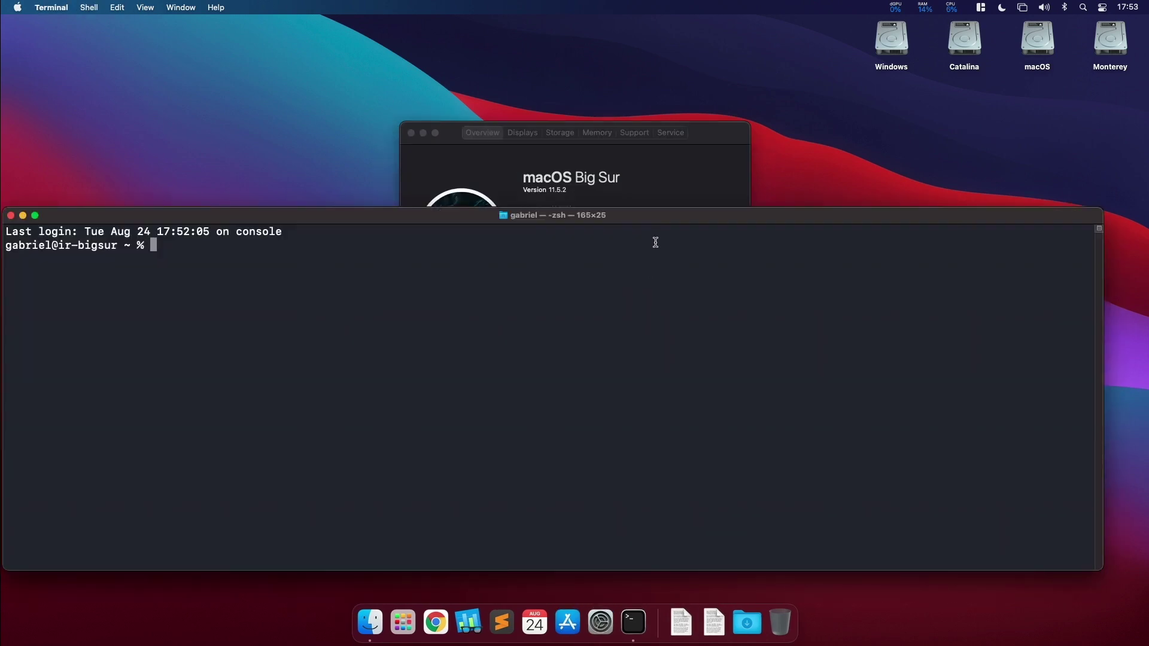
left_click_drag(657, 223, 678, 222)
type("kext")
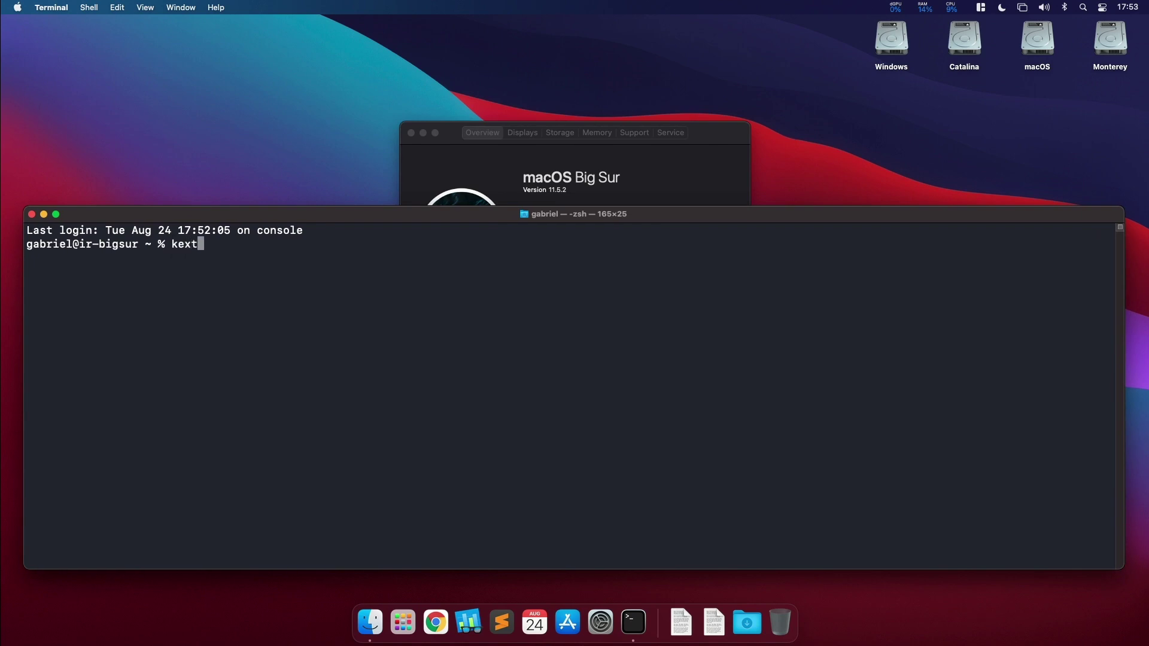
type("stat | grep -v com.apple")
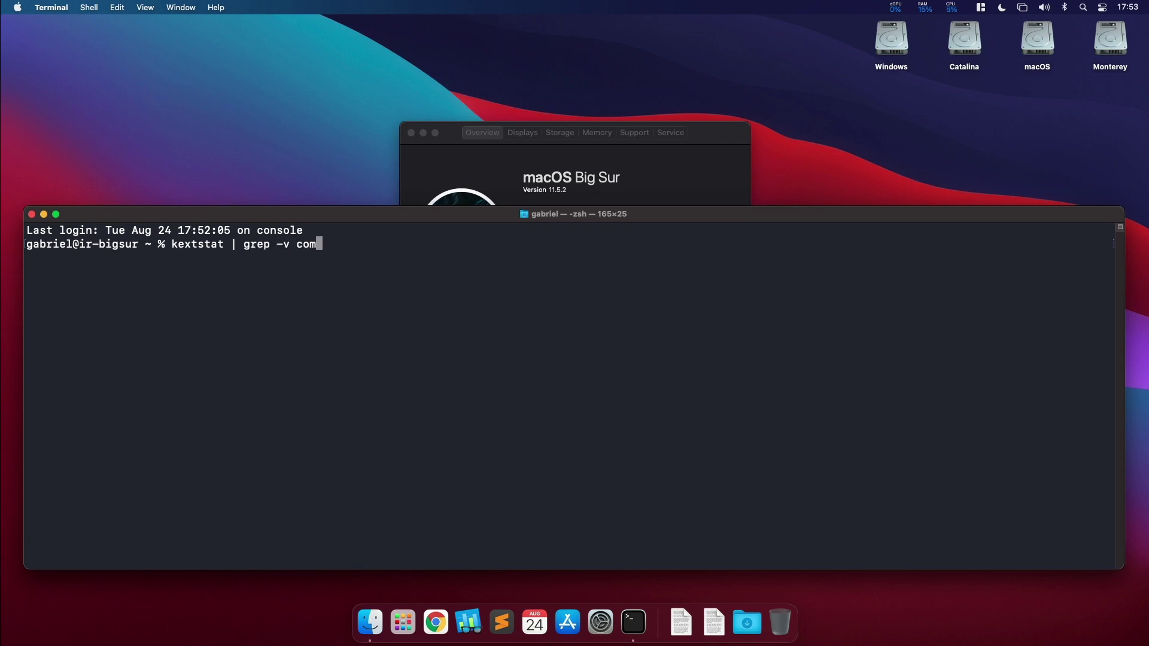
key("Return")
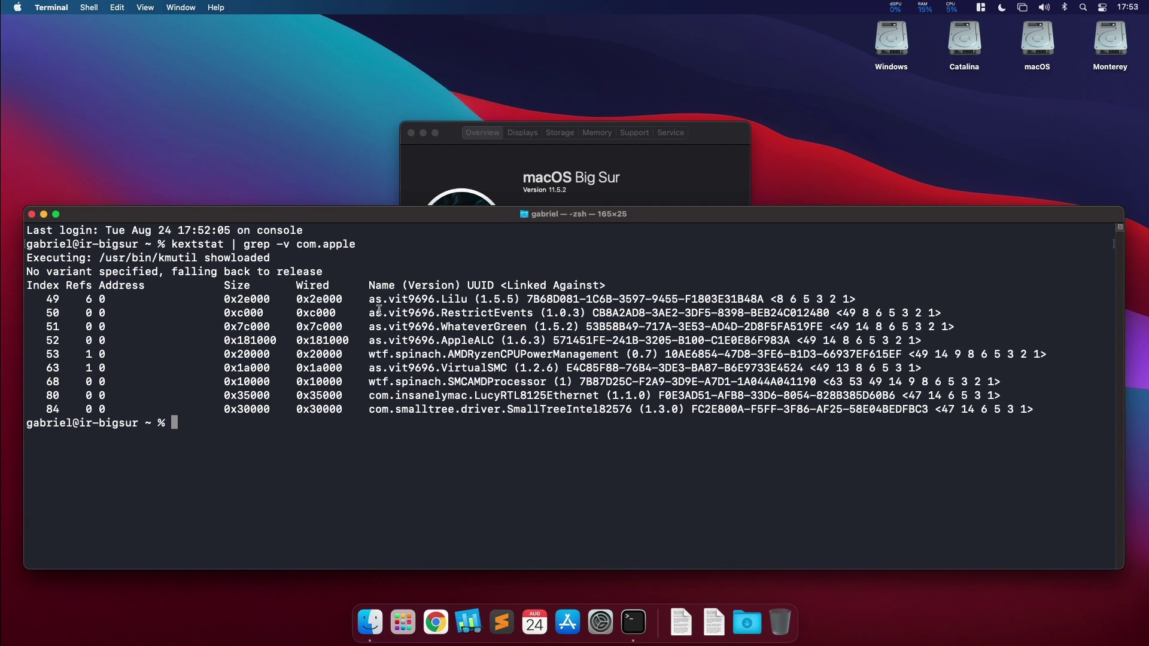
Inspect the RestrictEvents row in the loaded kext list, quit Terminal and recheck the memory details in About This Mac
left_click_drag(217, 298, 457, 349)
left_click(457, 349)
double_click(322, 313)
triple_click(409, 315)
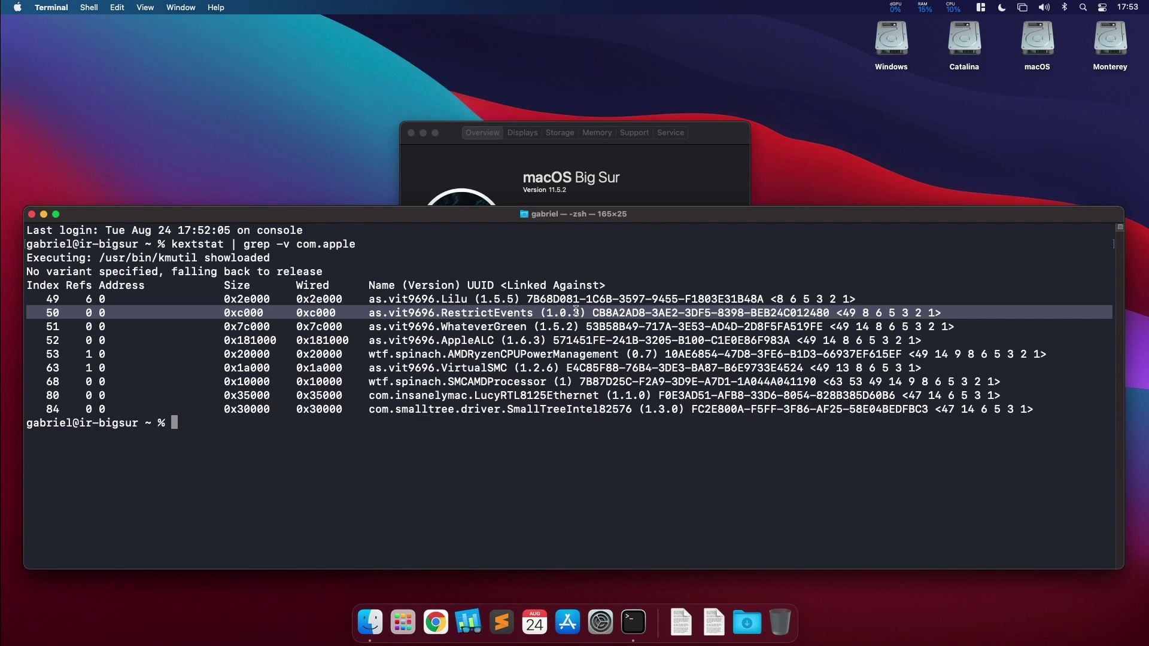
key("super+q")
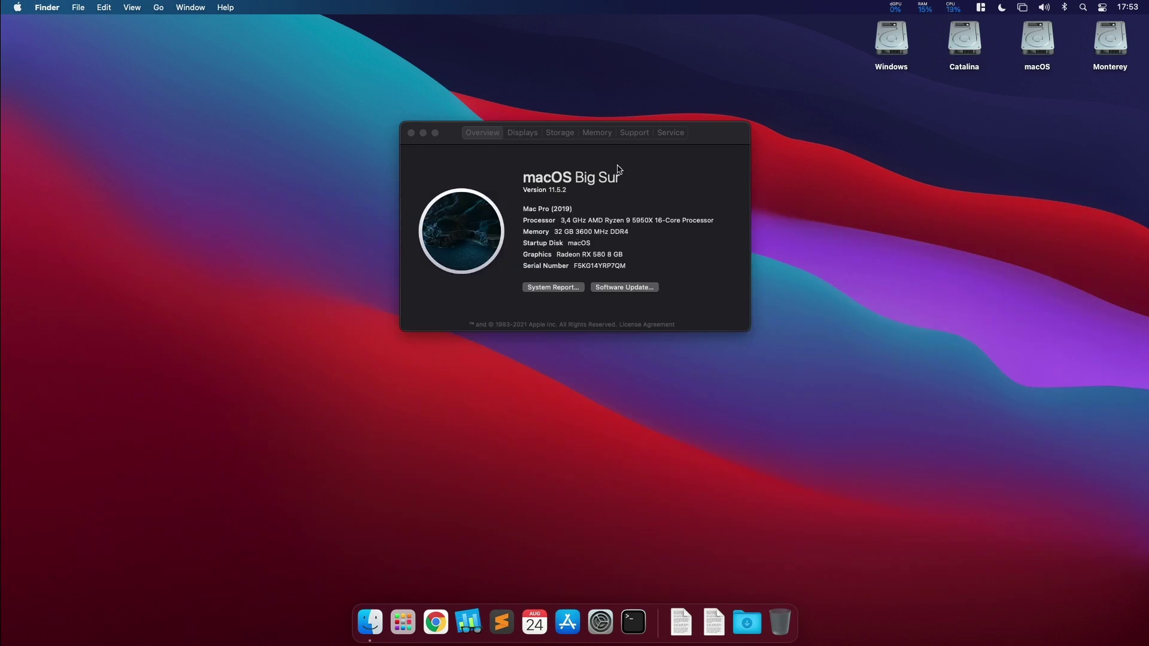
left_click(597, 133)
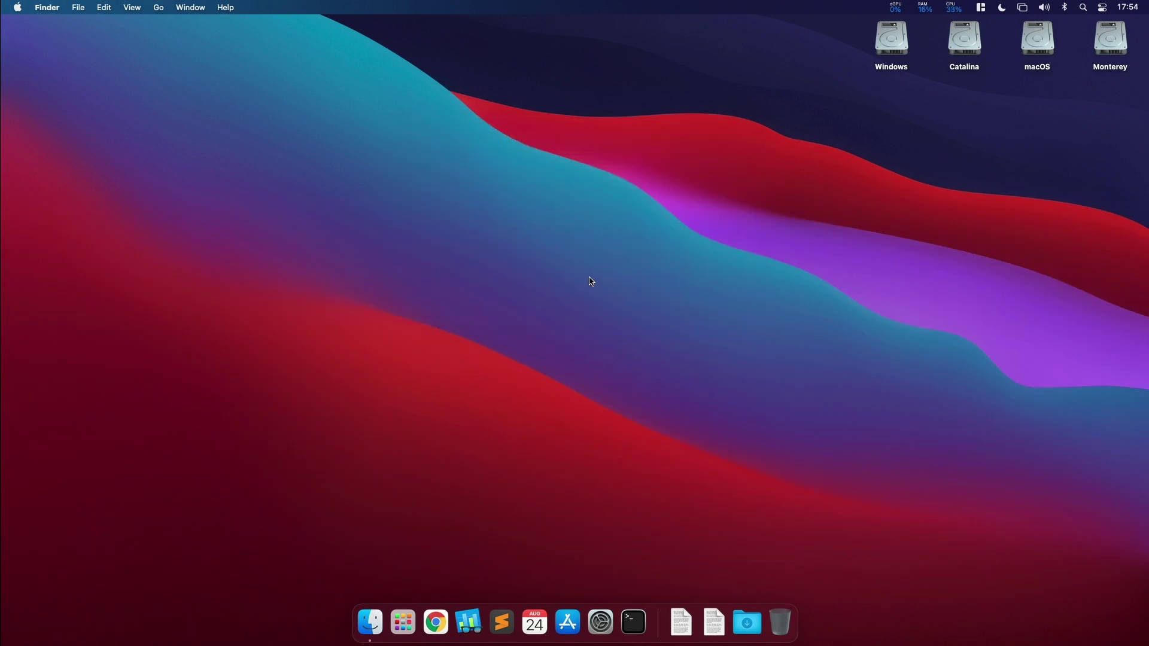
Mount the EFI partition of the macOS disk, authorizing it with the account password
right_click(1045, 43)
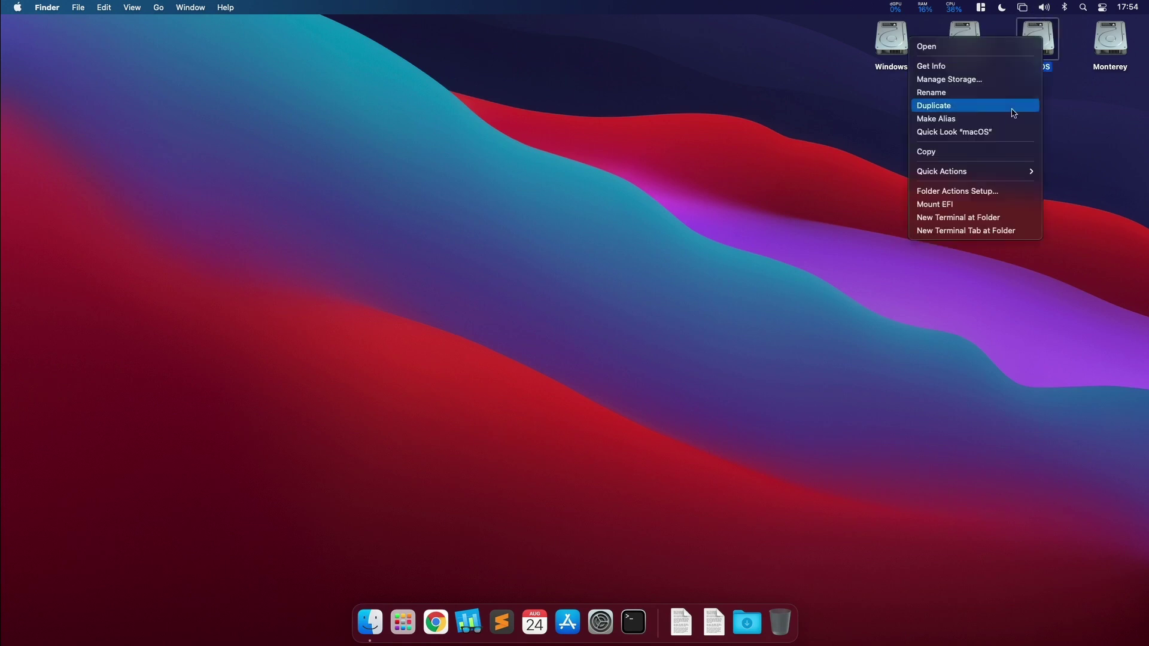
left_click(957, 205)
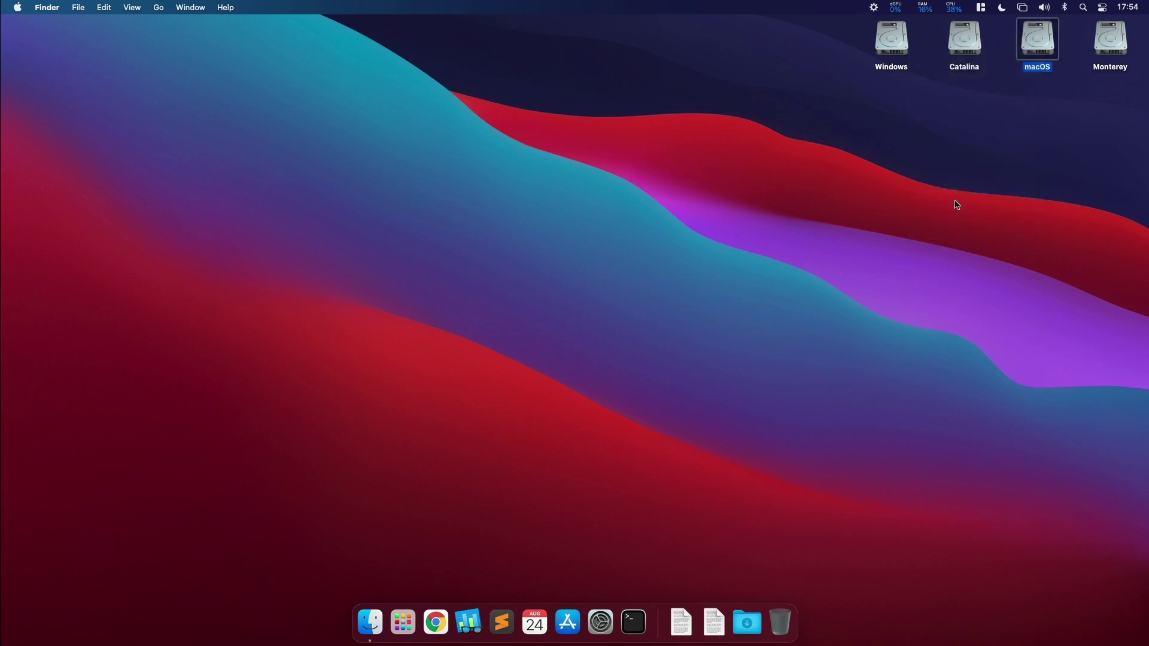
type("•")
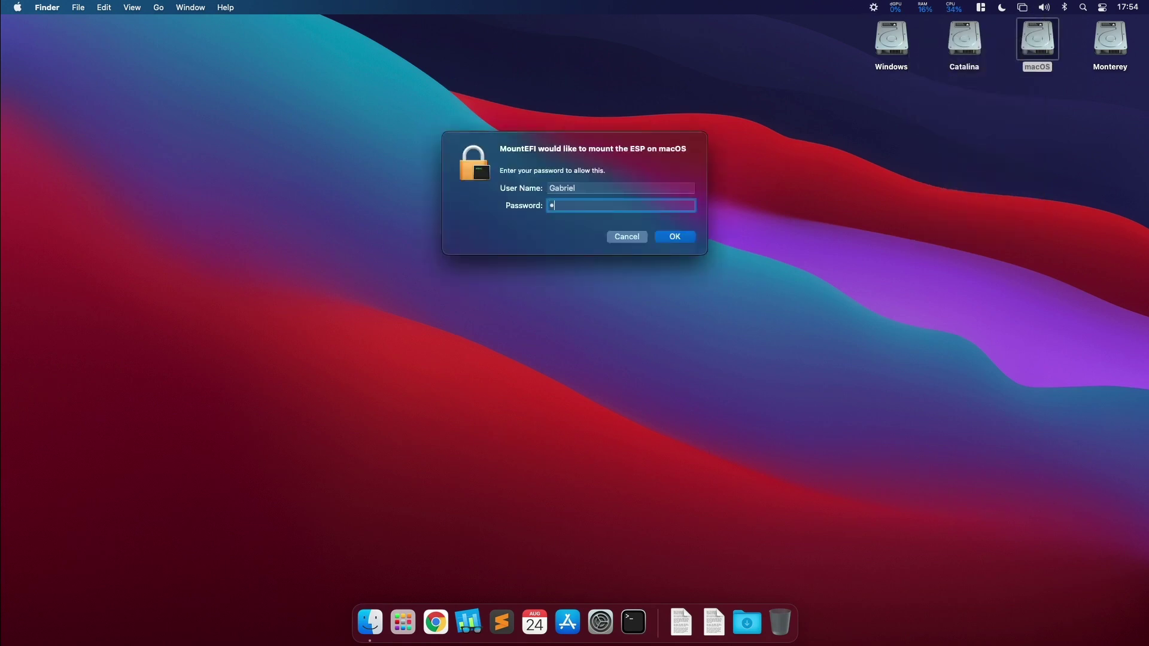
type("••••••")
key("Return")
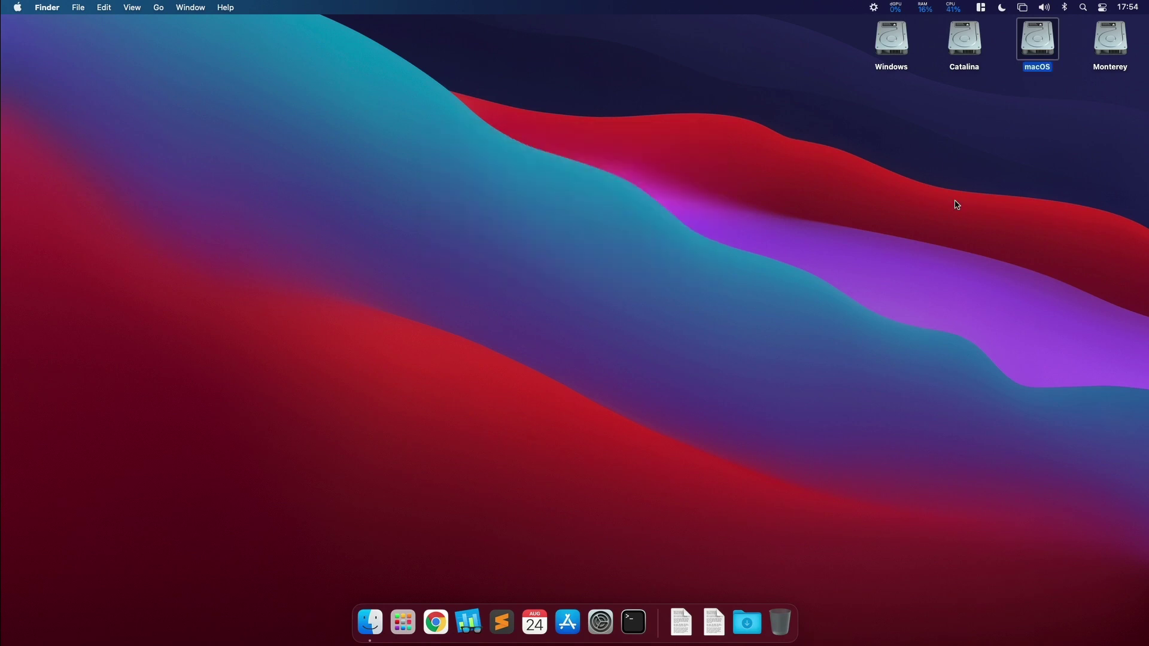
Open the OC folder on the mounted EFI partition, moving its window aside to keep config.plist accessible
double_click(710, 157)
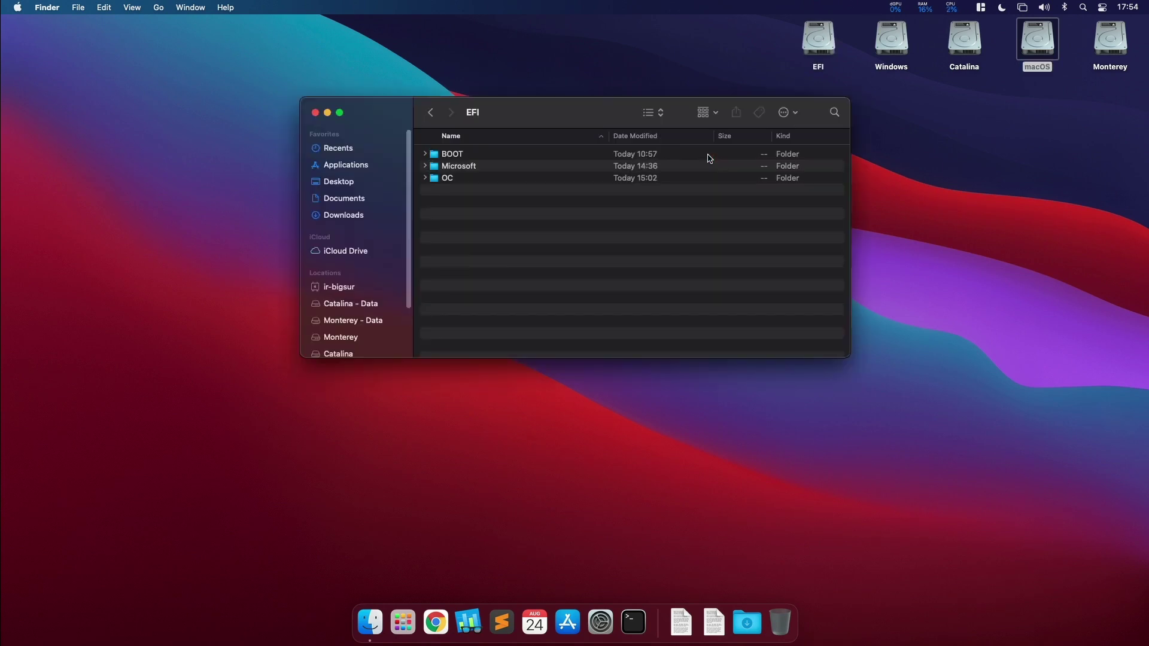
key("o")
key("super+Down")
left_click(524, 225)
left_click_drag(534, 118, 257, 142)
Launch ProperTree and open config.plist from the OC folder in it
left_click(681, 623)
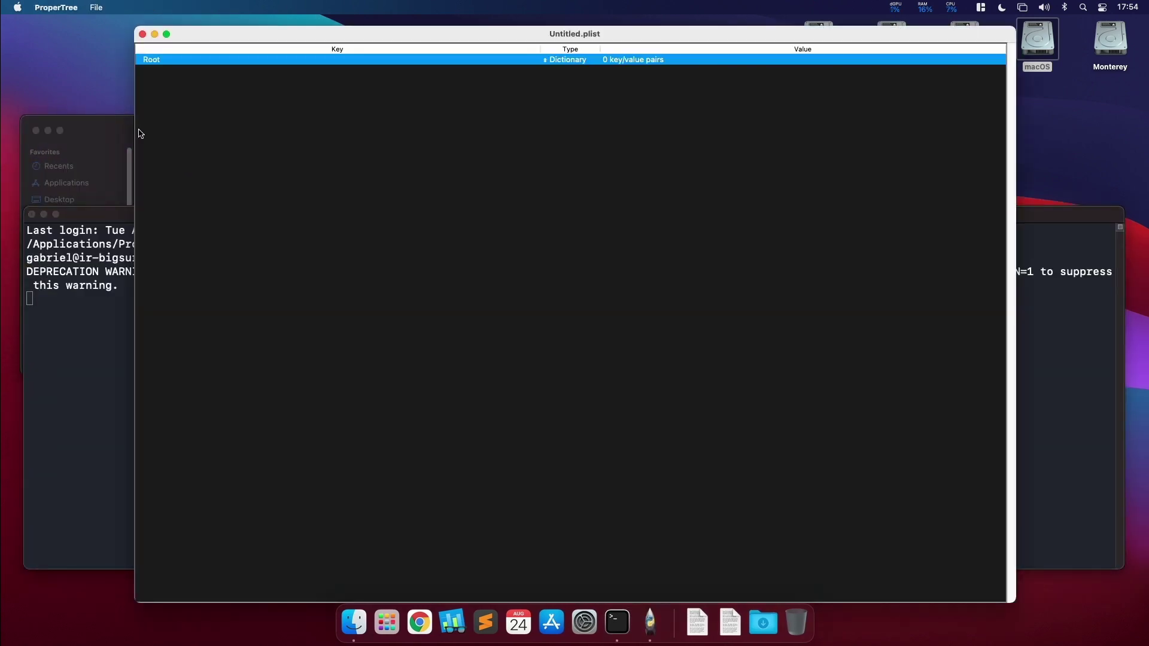
left_click(110, 131)
left_click_drag(166, 245, 628, 179)
left_click_drag(667, 42, 684, 34)
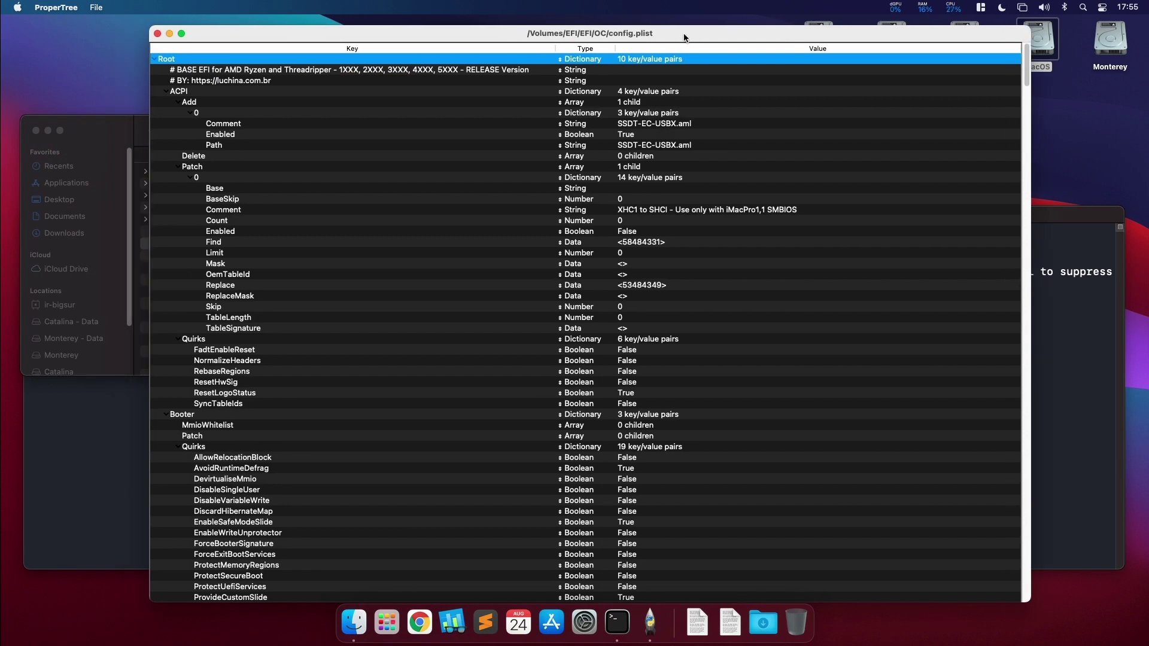
Find the boot-args key under NVRAM, set its value to revcpu=1 and save config.plist
key("ctrl+f")
type("boot-args")
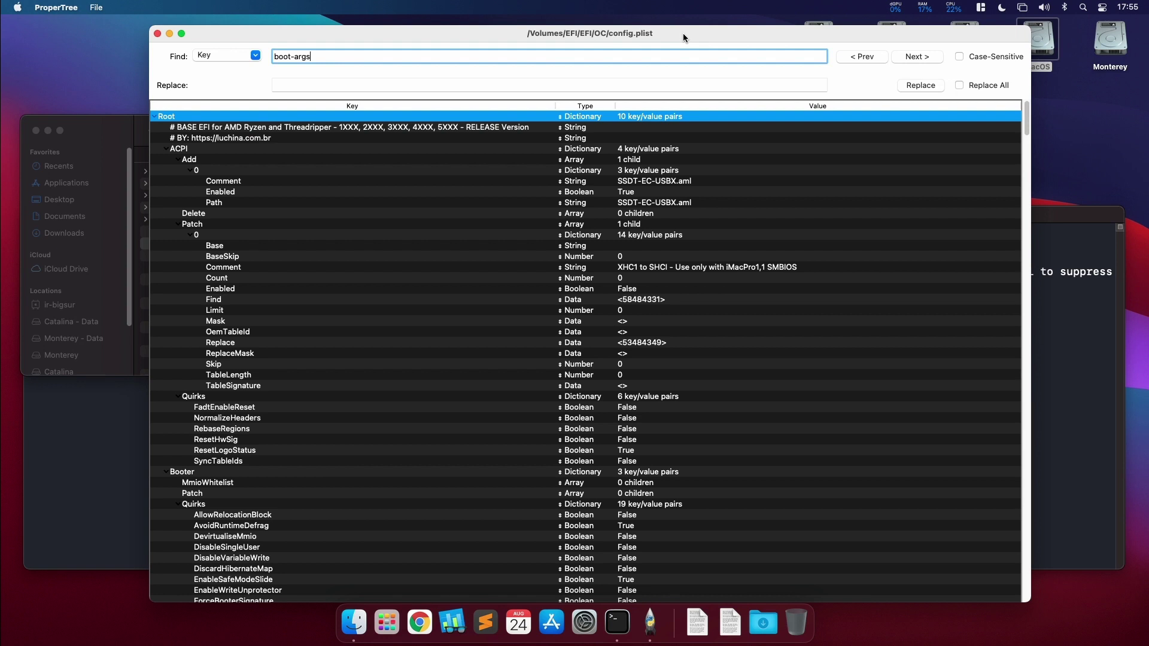
key("Return")
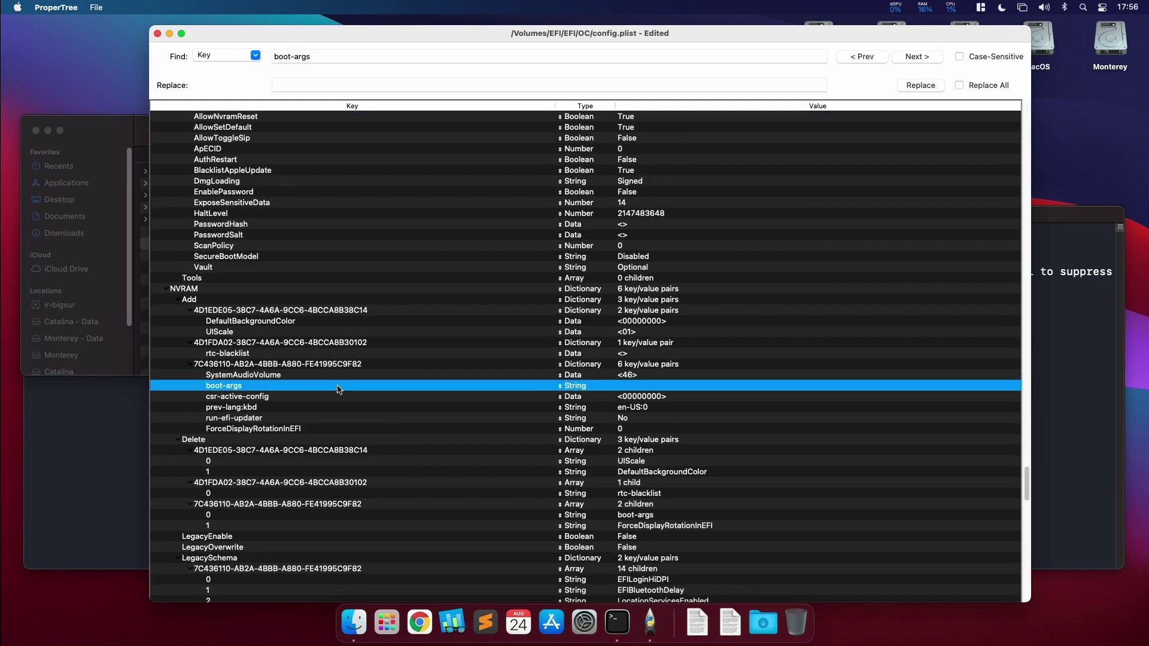
double_click(636, 386)
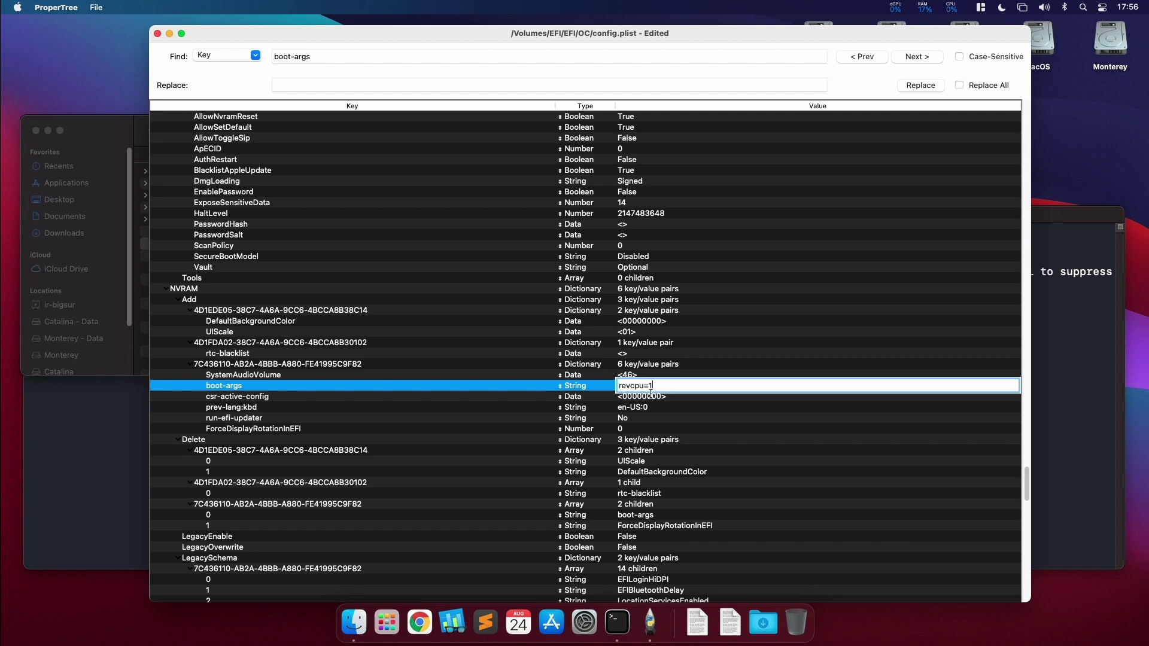
key("Return")
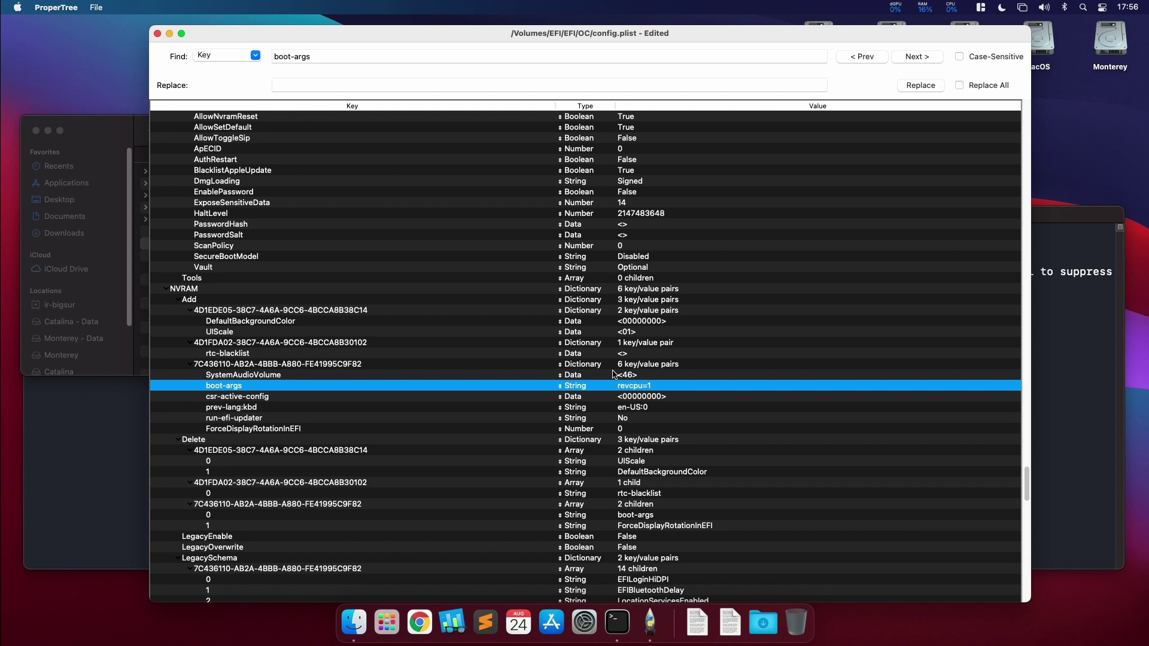
key("super+s")
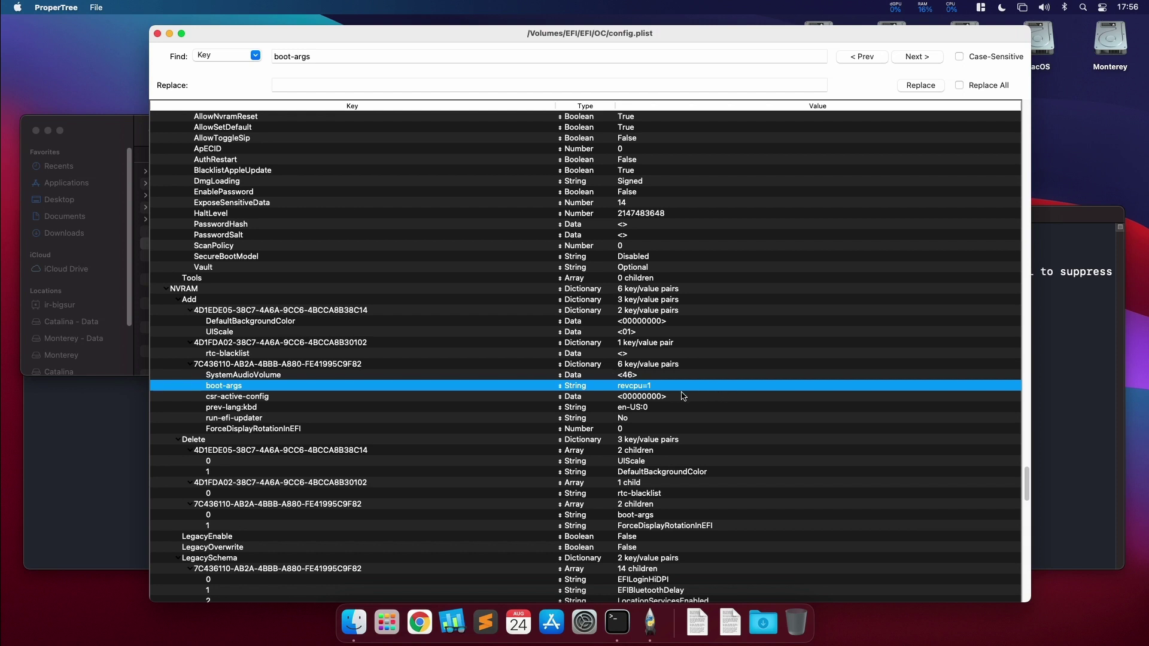
Save config.plist again, quit ProperTree and Terminal, and close the OC folder window
left_click(102, 9)
left_click(119, 50)
key("super+q")
left_click(688, 437)
key("super+q")
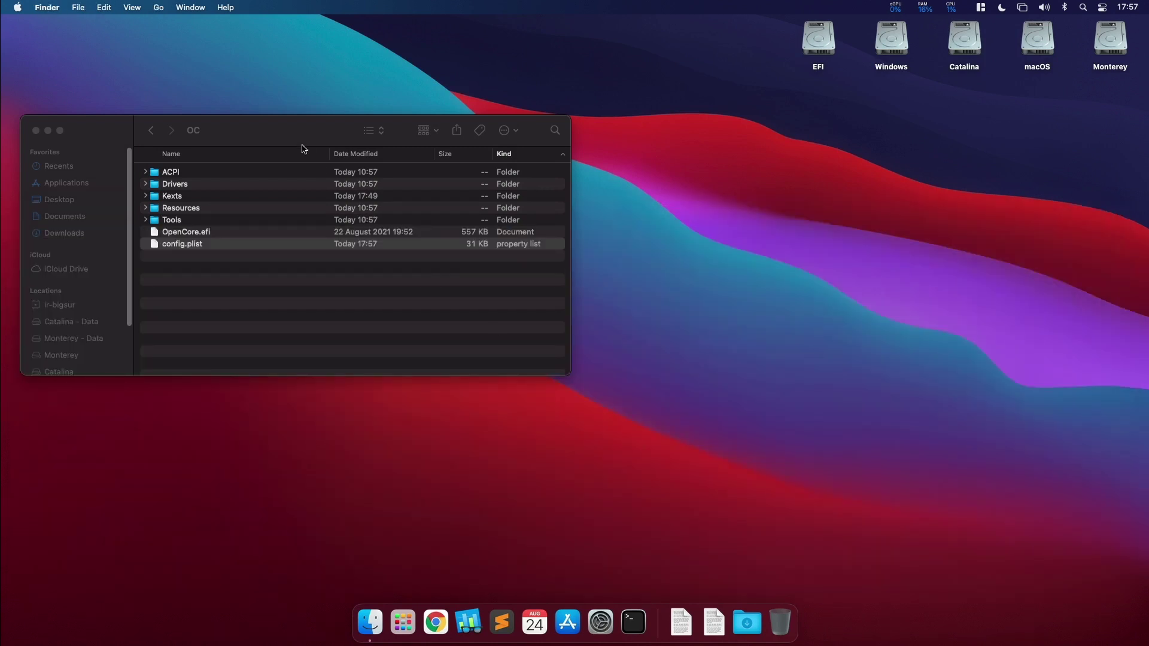
left_click_drag(296, 132, 608, 201)
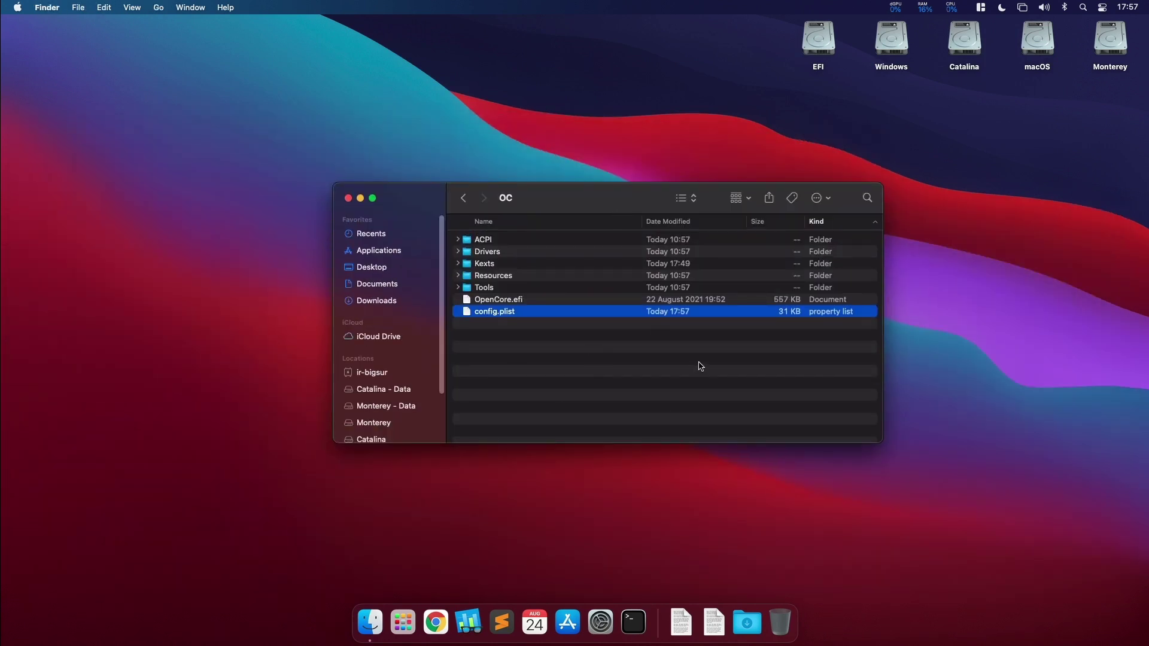
key("super+w")
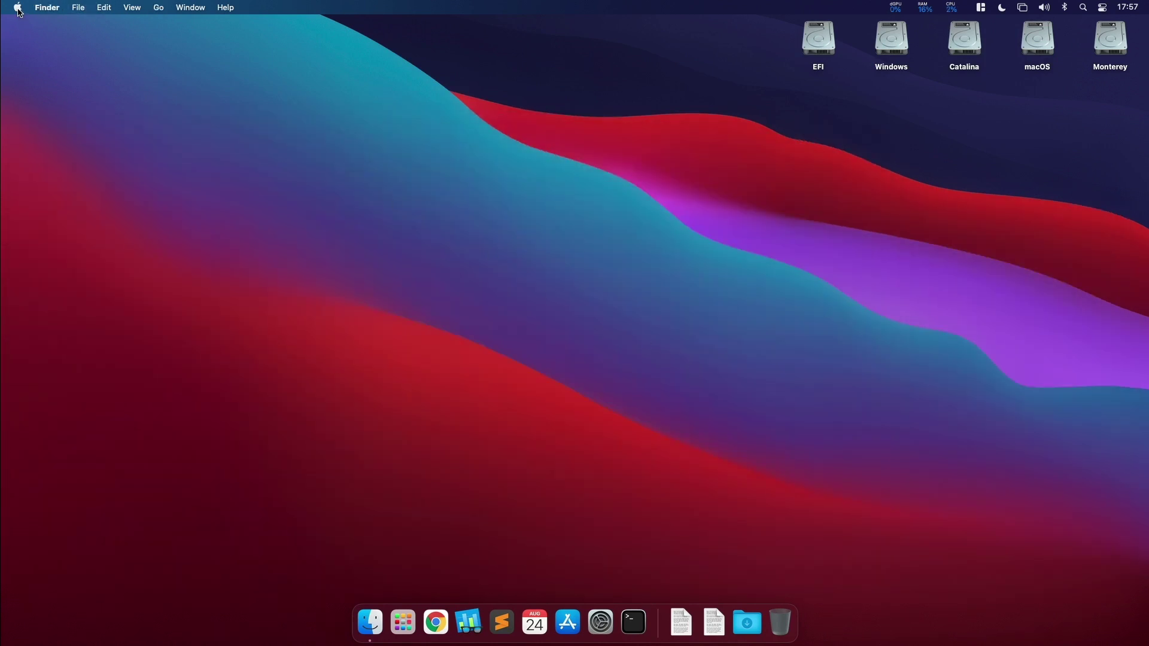
Open About This Mac, examine the processor name and show the memory slot details
left_click(18, 8)
left_click(27, 25)
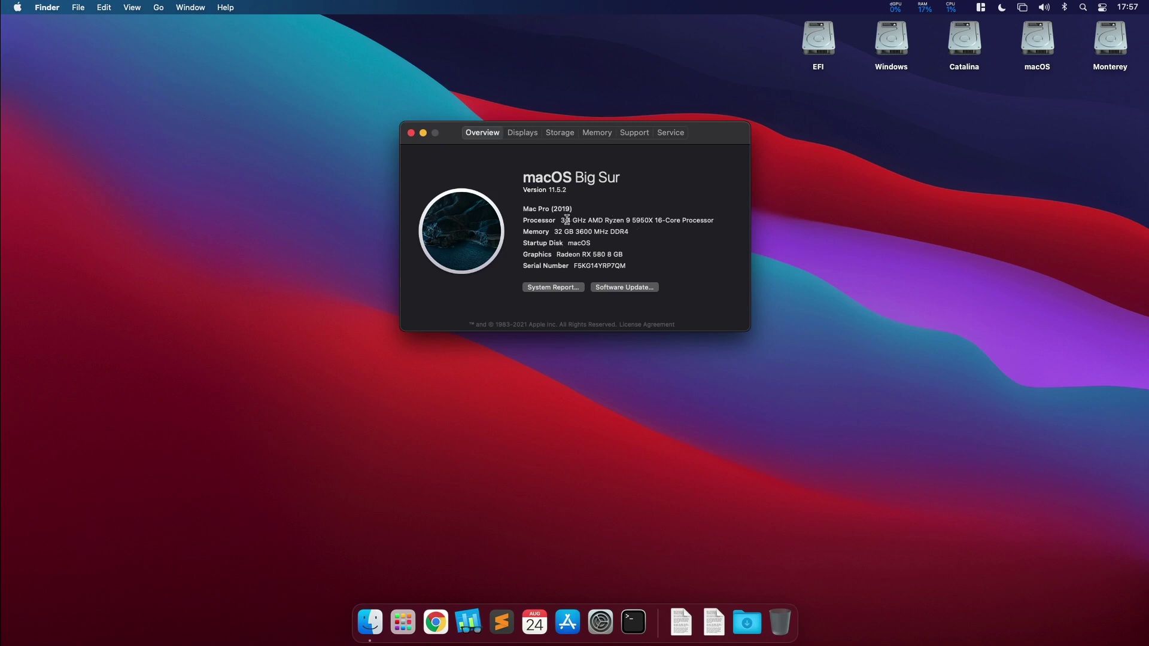
left_click_drag(562, 221, 731, 222)
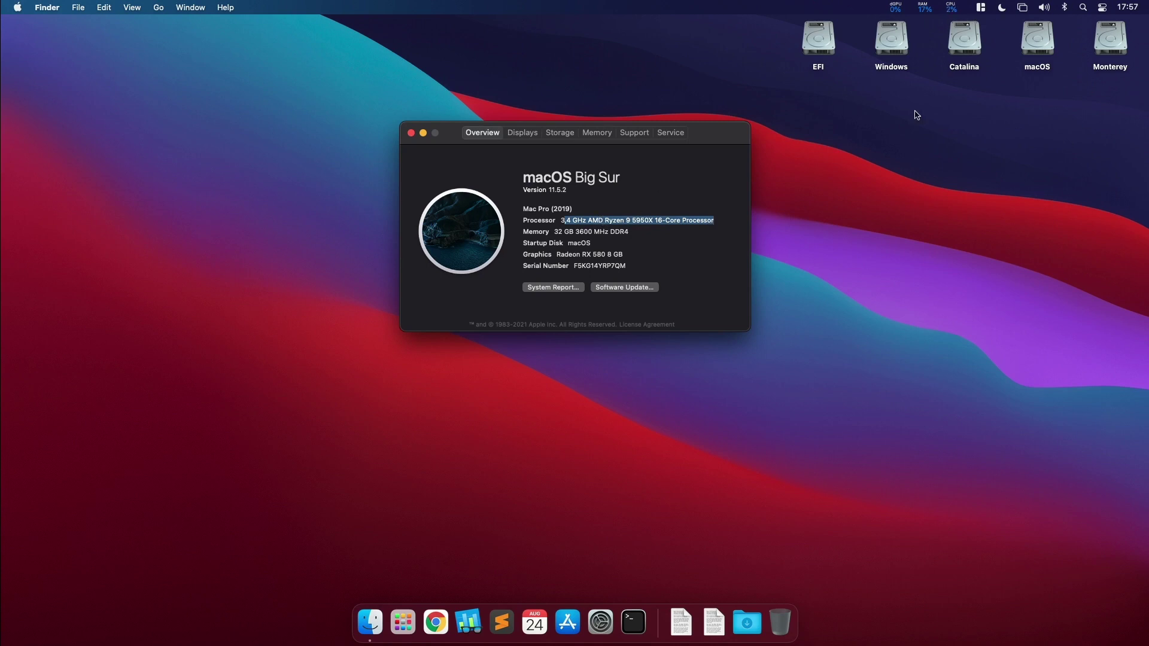
left_click(603, 135)
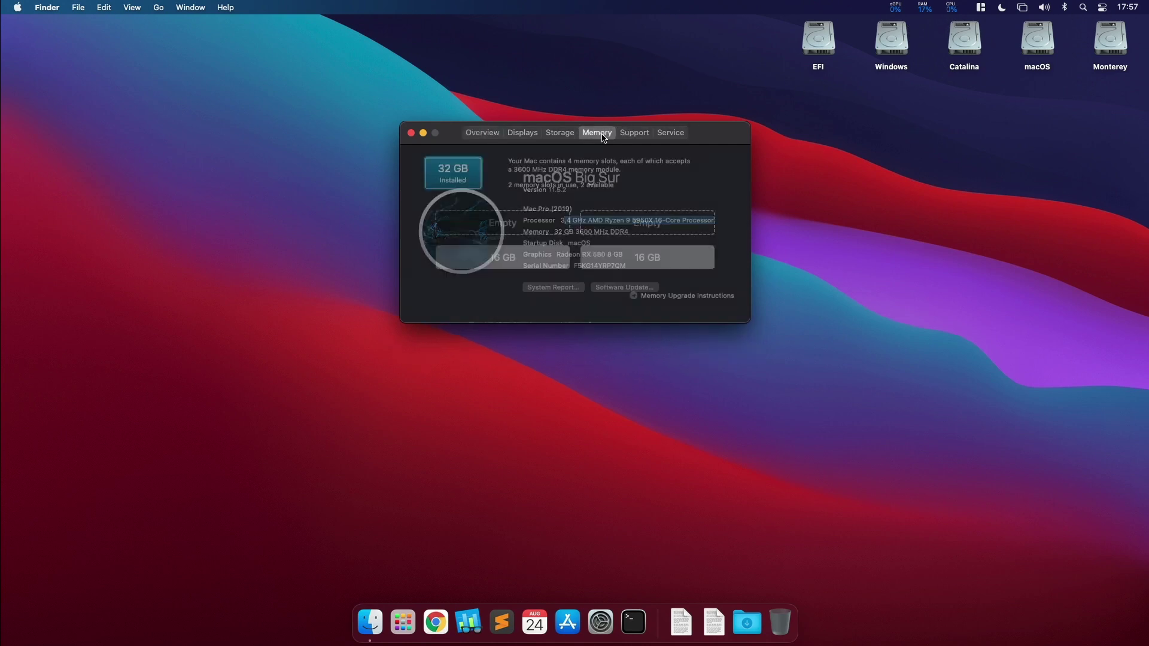